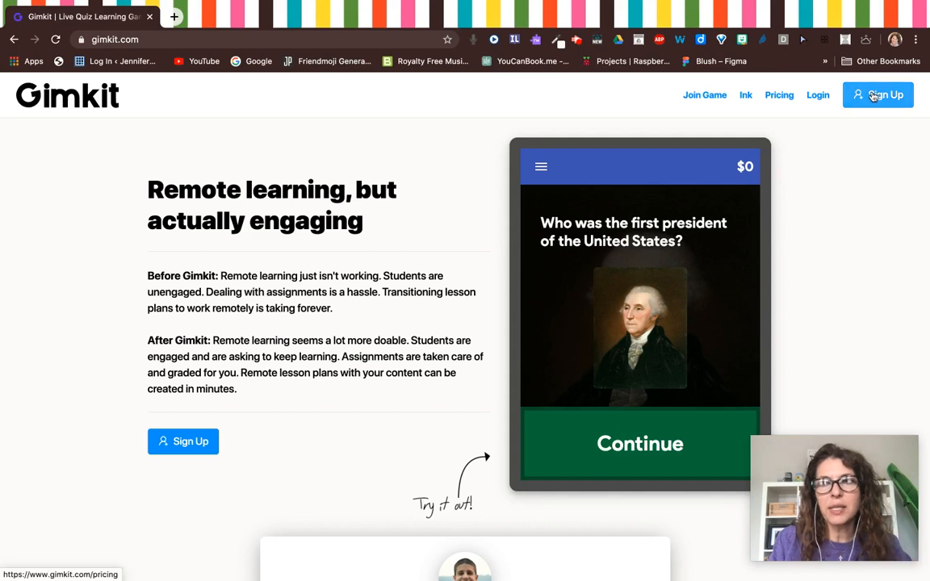
# Start signing up for the free Gimkit Basic plan using the first listed Google account.
pyautogui.click(872, 95)
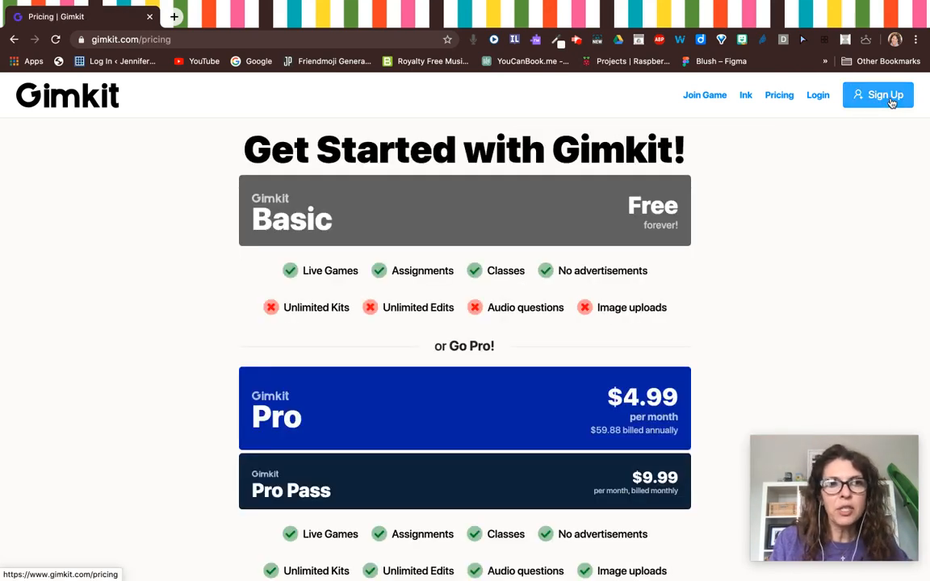
pyautogui.click(663, 209)
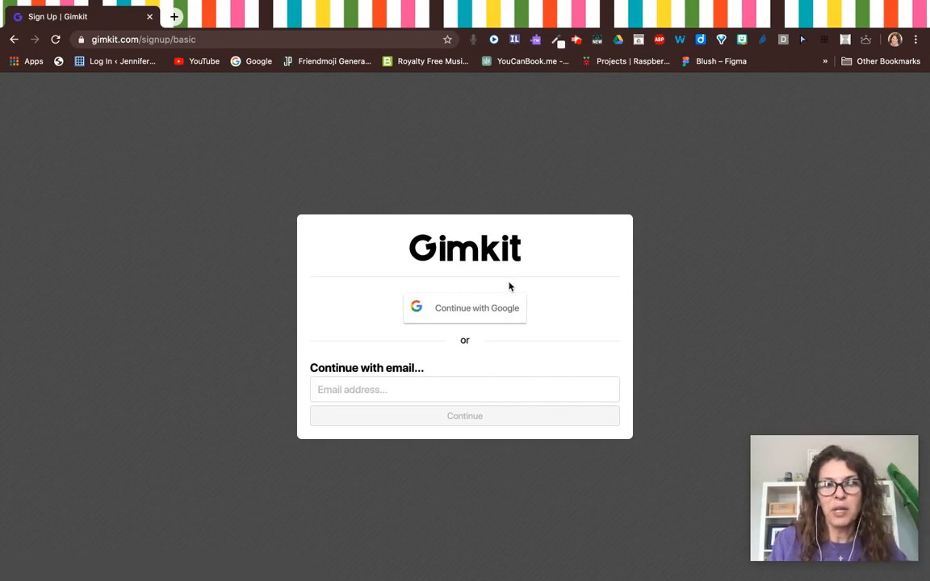
pyautogui.click(469, 309)
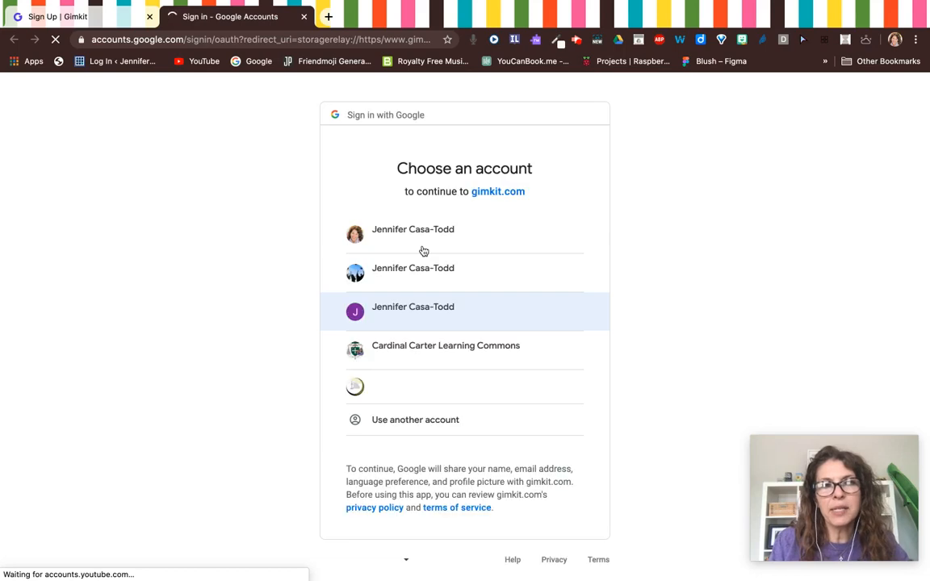
pyautogui.click(468, 237)
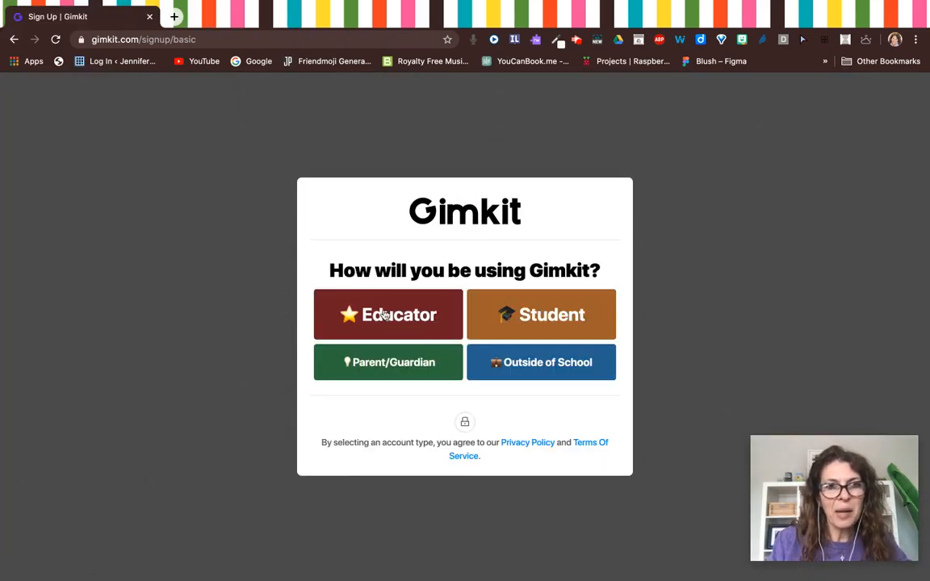
# Set the account type to Educator and the school's country to Canada.
pyautogui.click(384, 311)
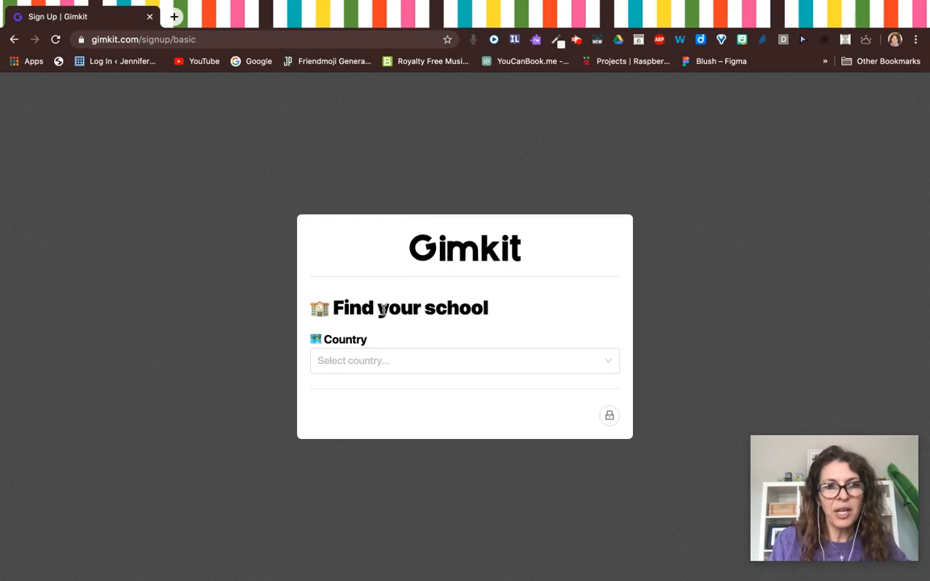
pyautogui.click(607, 363)
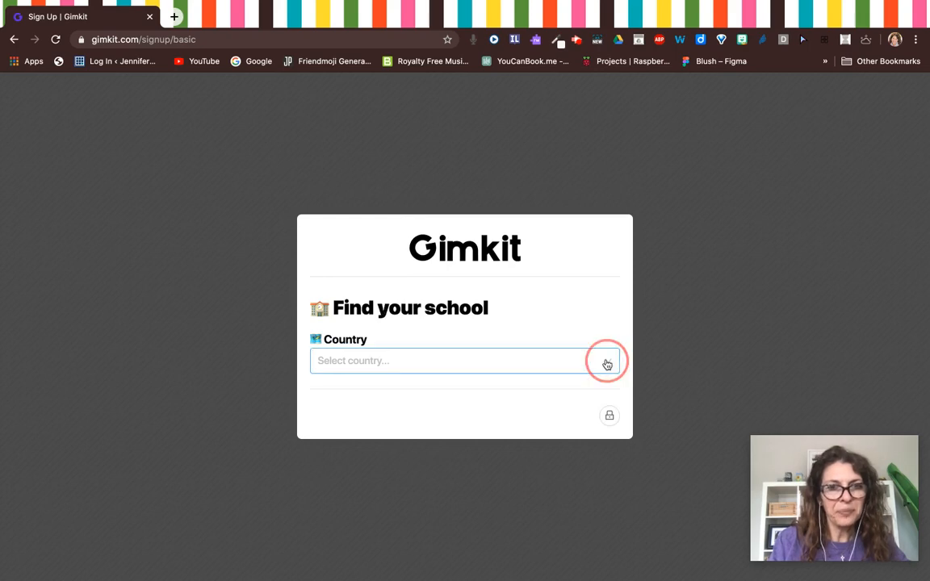
pyautogui.click(461, 363)
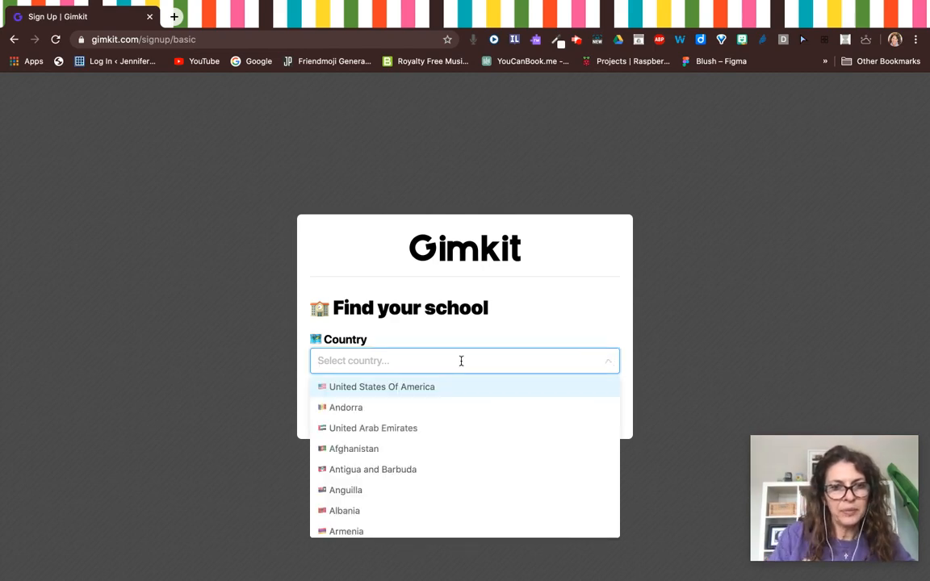
pyautogui.scroll(-10, 414, 461)
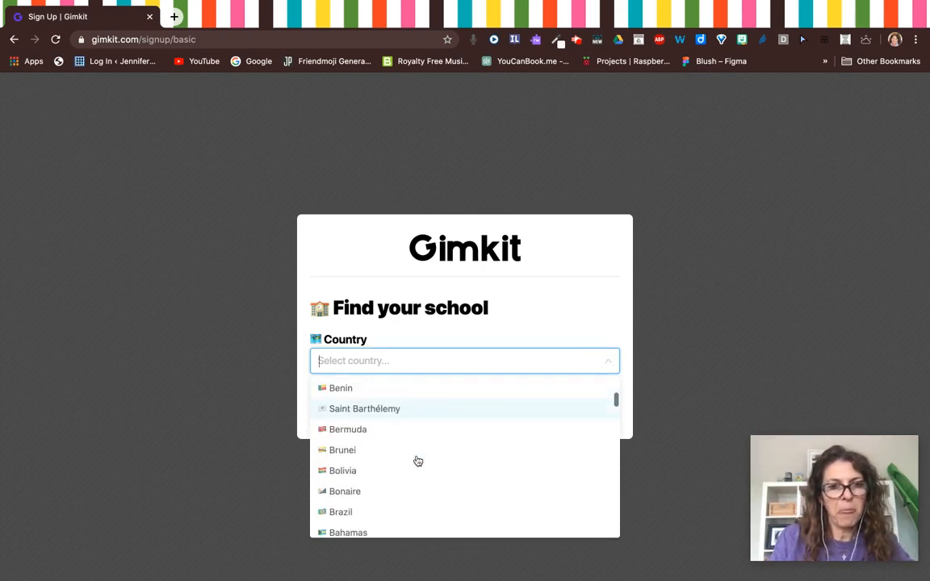
pyautogui.scroll(-5, 417, 461)
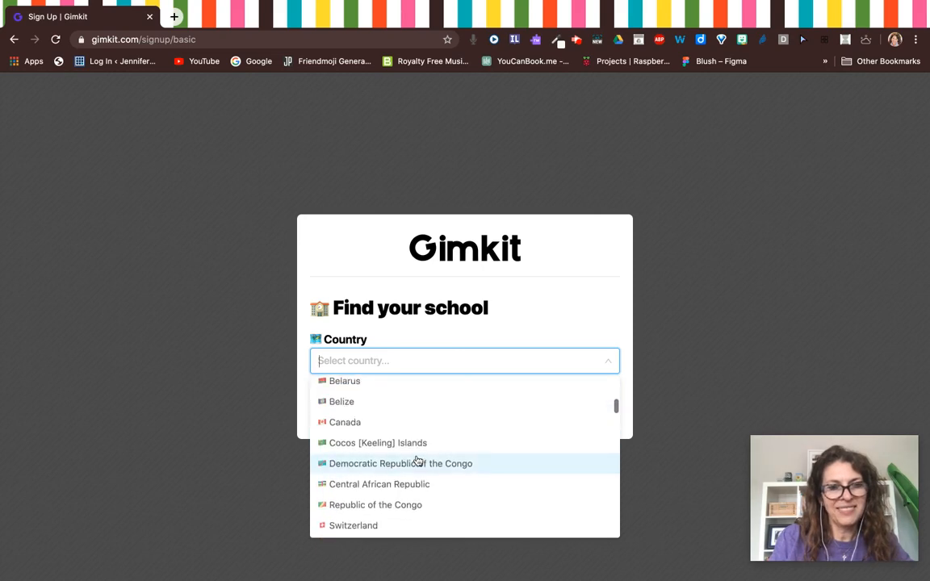
pyautogui.click(376, 422)
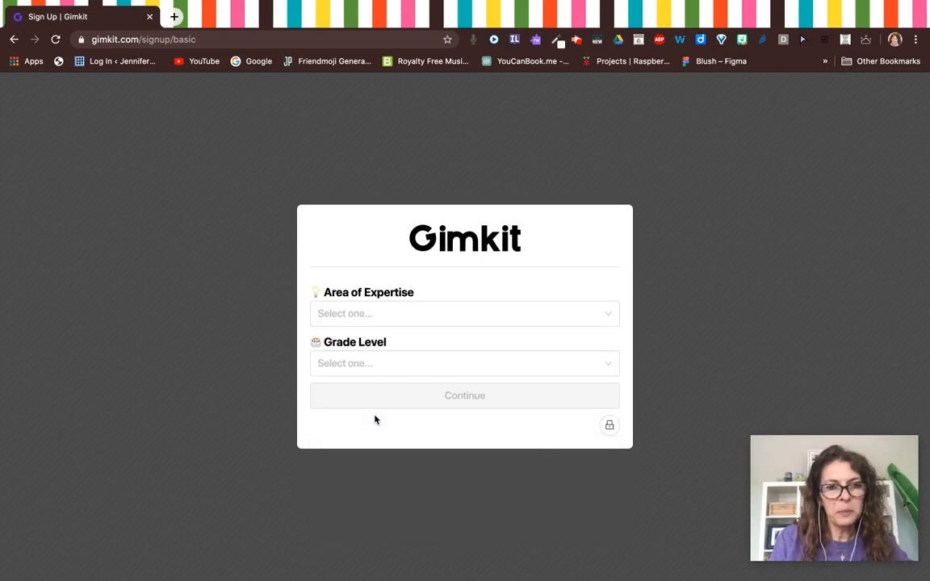
# Set the grade level to High School and the area of expertise to Librarian, and complete the sign-up.
pyautogui.click(612, 364)
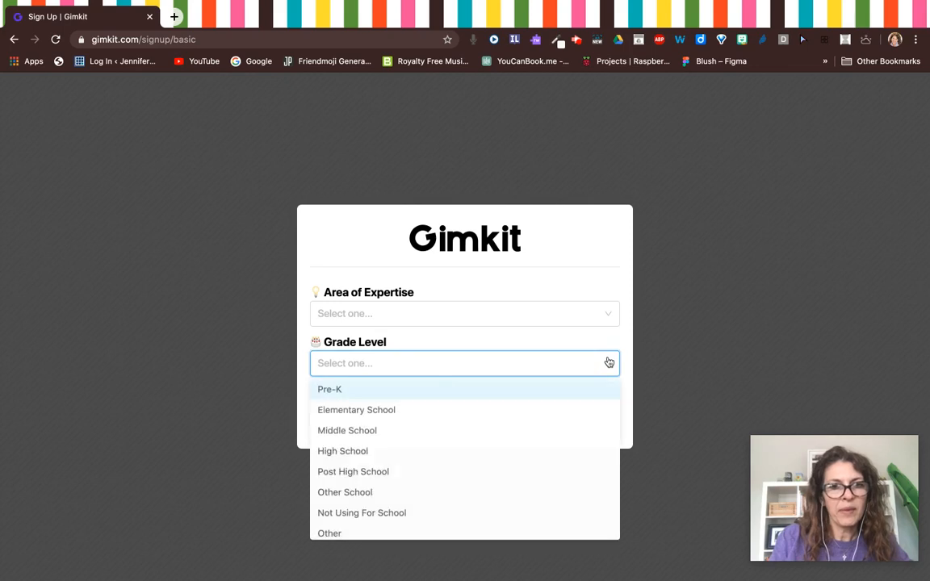
pyautogui.click(448, 452)
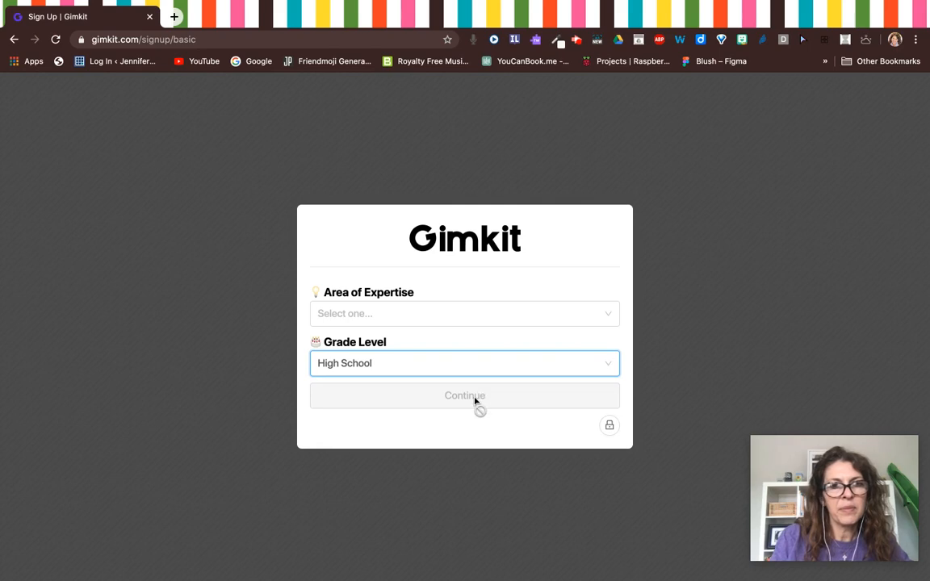
pyautogui.click(569, 325)
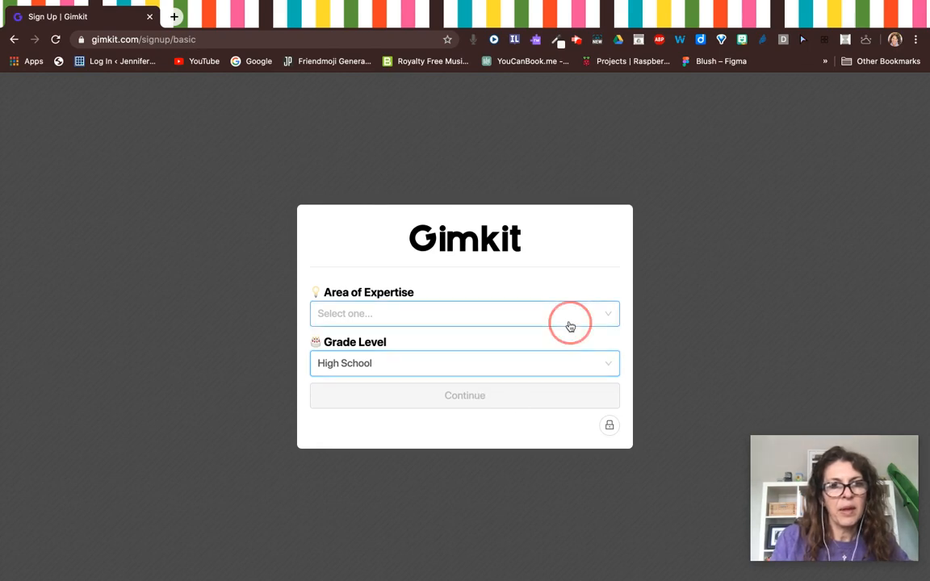
pyautogui.scroll(-3, 494, 417)
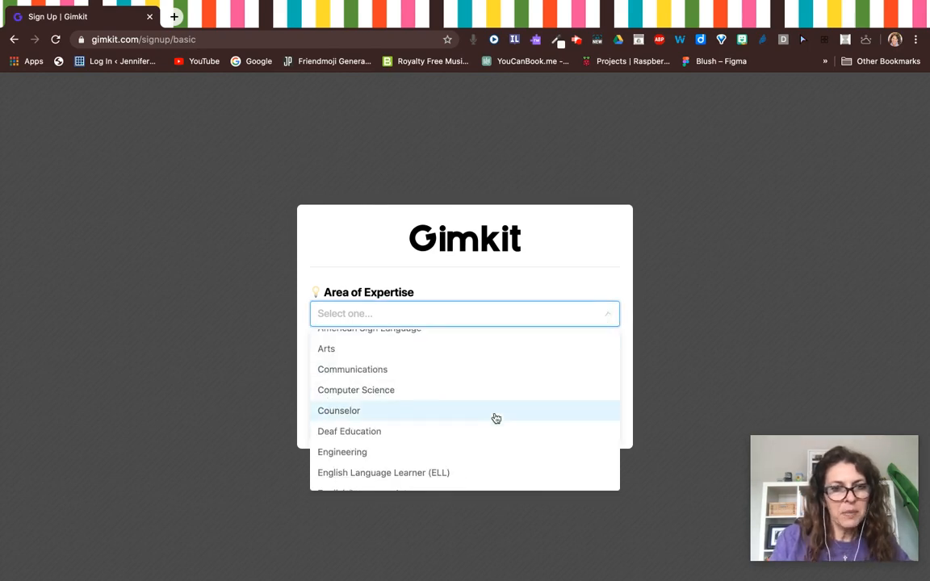
pyautogui.scroll(-5, 495, 418)
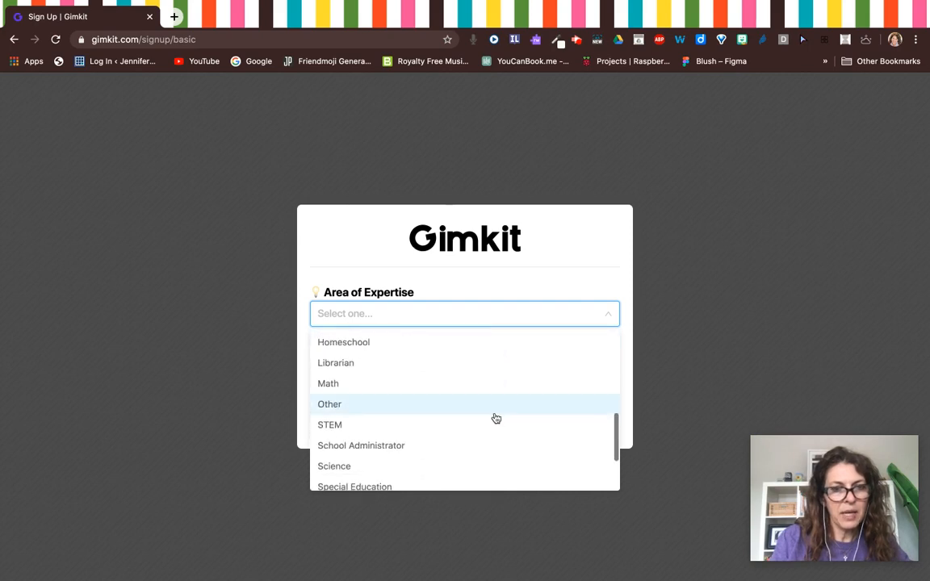
pyautogui.click(433, 363)
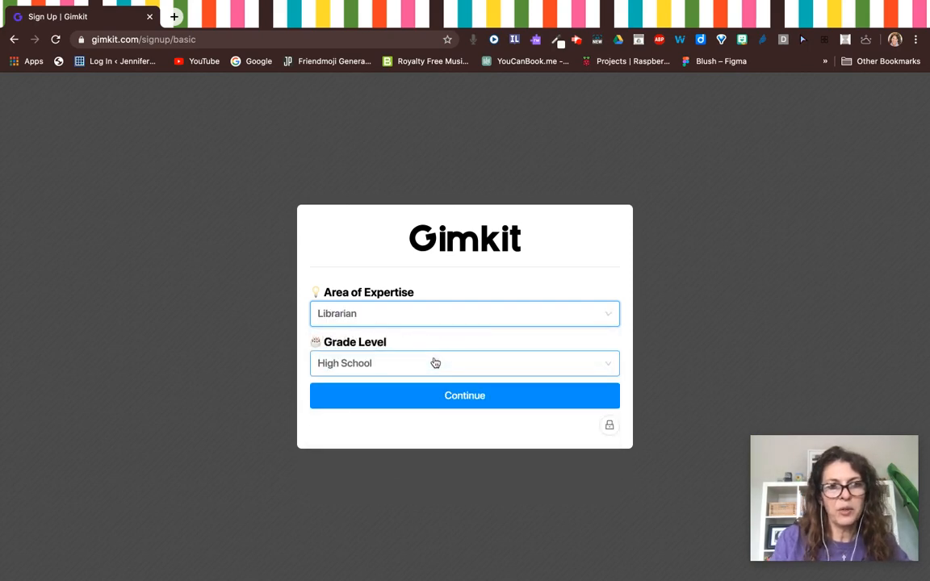
pyautogui.click(477, 396)
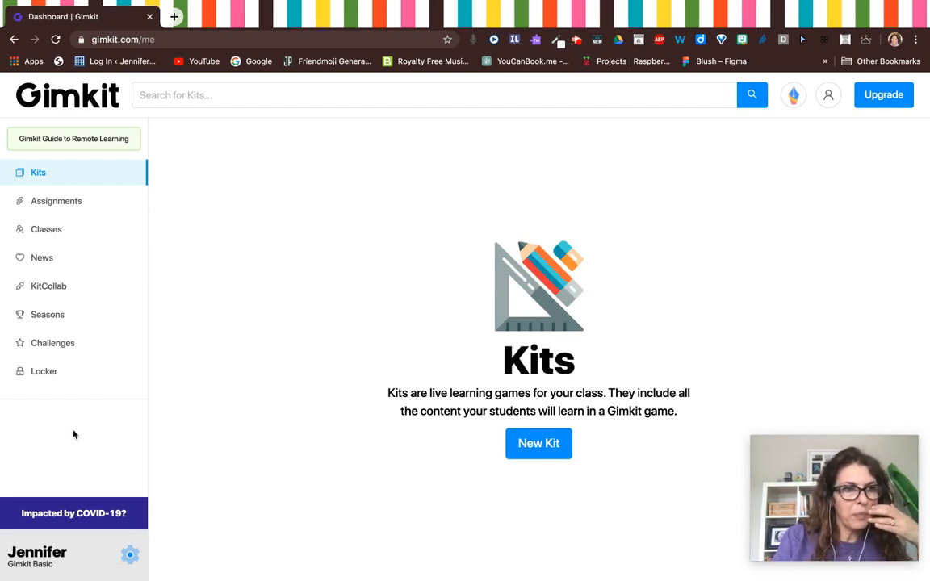
# Search the kits for "media" and preview the first result's questions before returning to the dashboard.
pyautogui.click(205, 99)
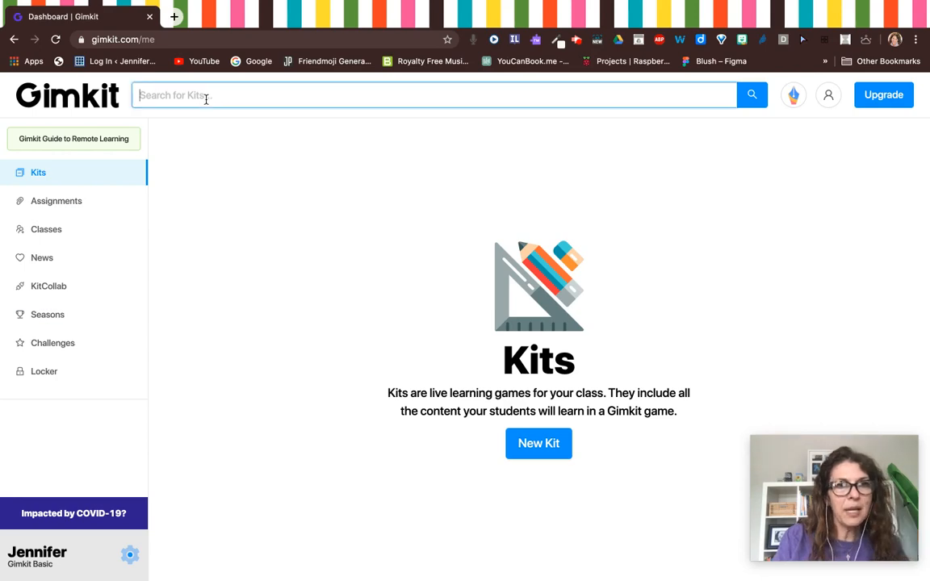
pyautogui.write('media')
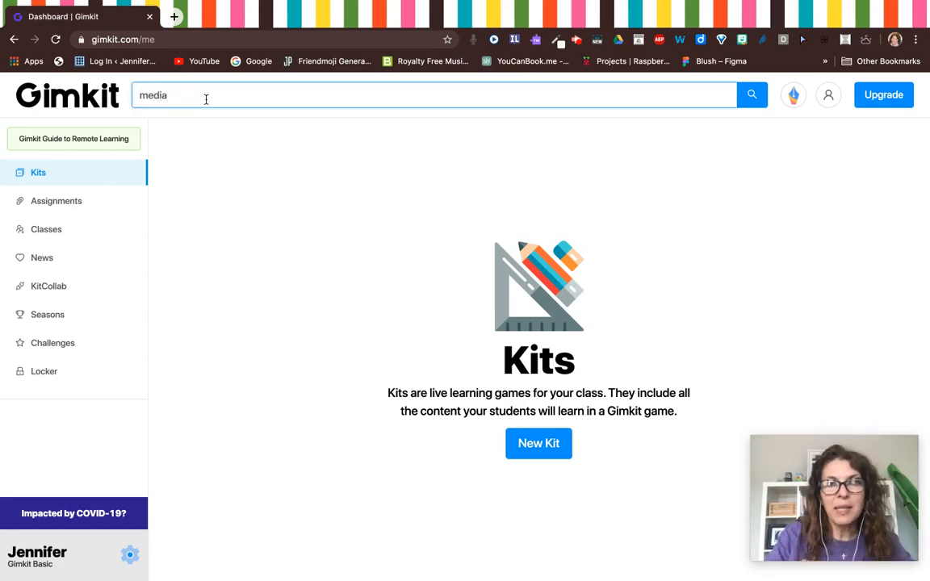
pyautogui.press('Return')
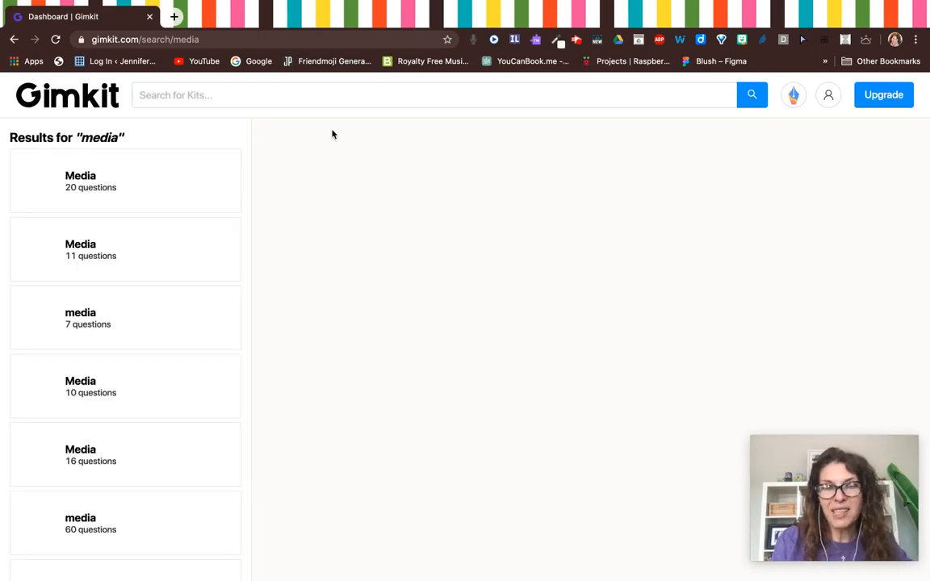
pyautogui.click(103, 185)
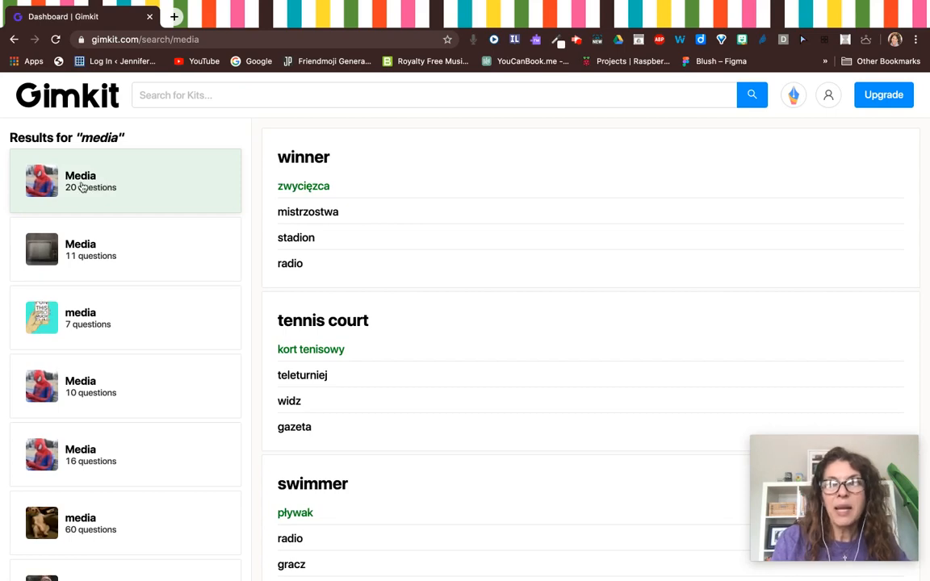
pyautogui.click(68, 105)
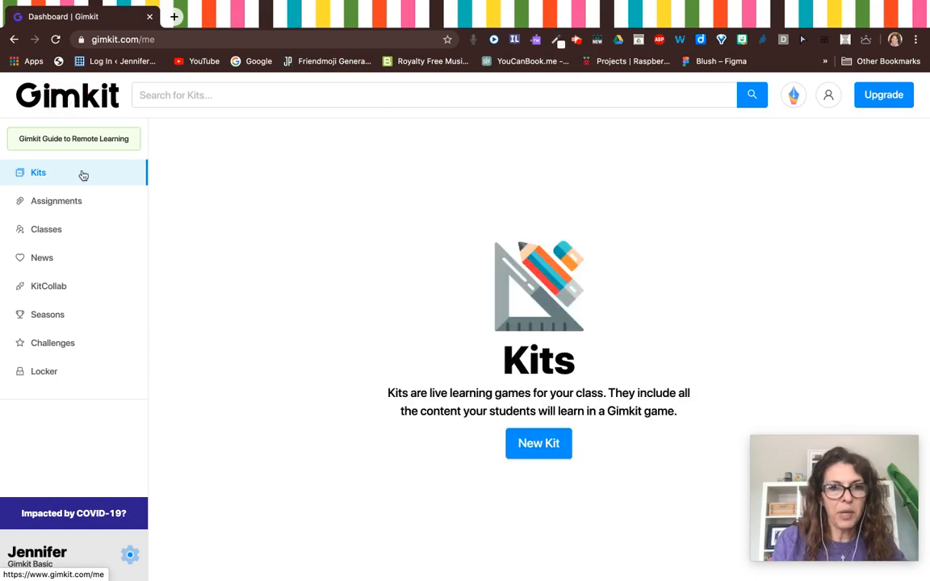
# Create a new kit named "Review" with English as its language, and continue to the cover photo choice.
pyautogui.click(545, 446)
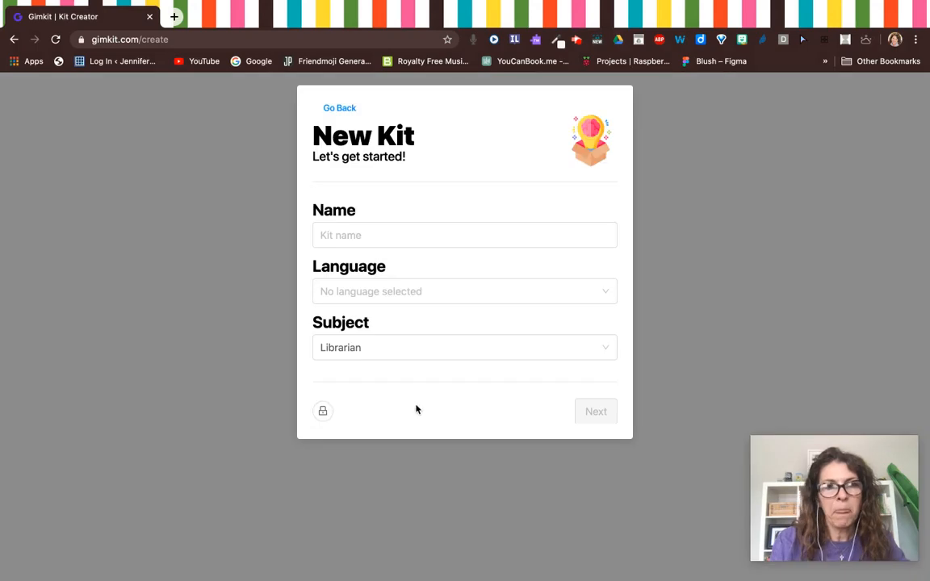
pyautogui.click(366, 236)
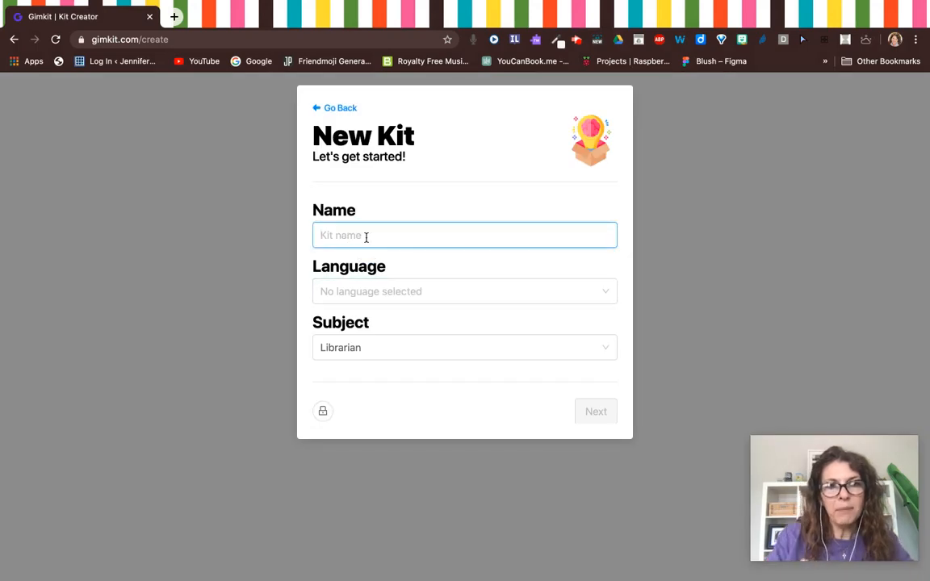
pyautogui.write('REvie')
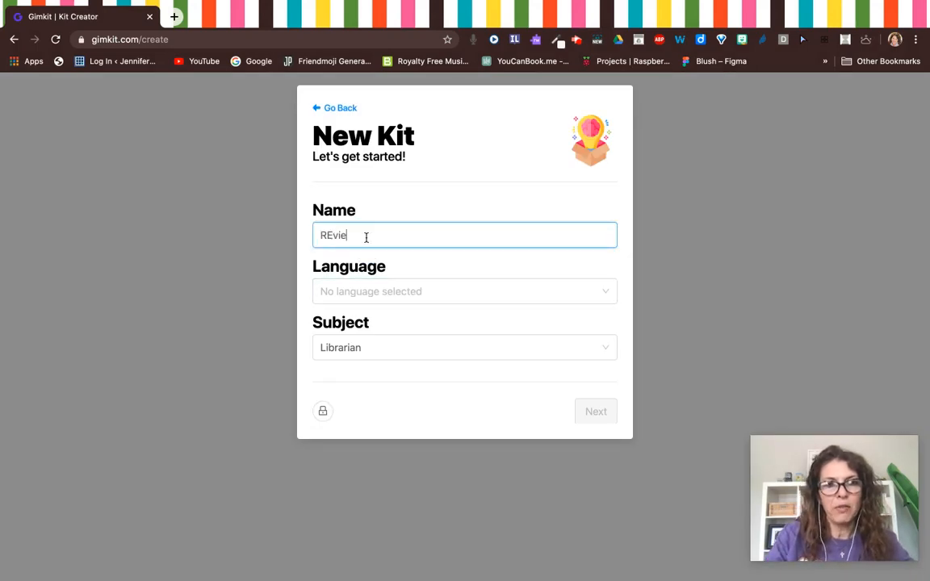
pyautogui.press('BackSpace')
pyautogui.press('BackSpace')
pyautogui.write('evi')
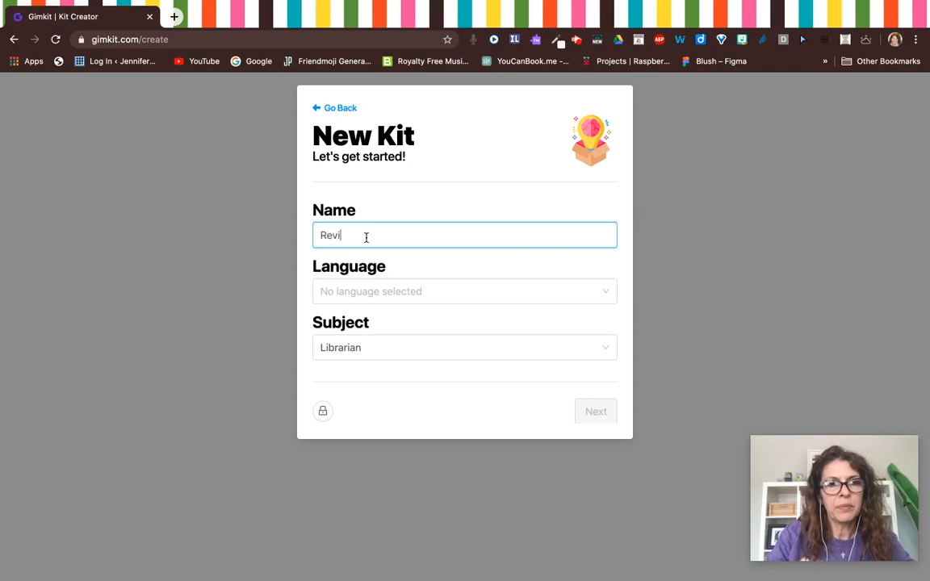
pyautogui.write('ew')
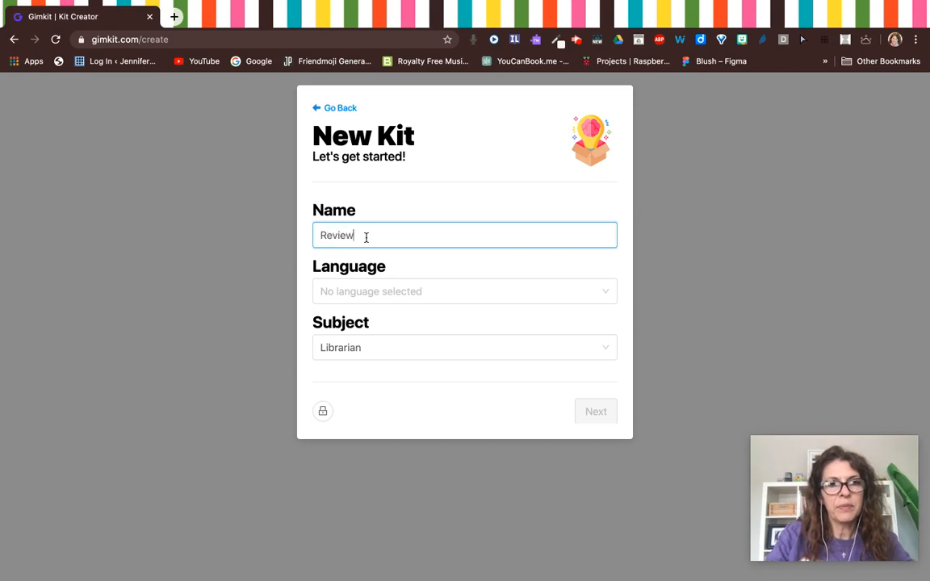
pyautogui.click(545, 298)
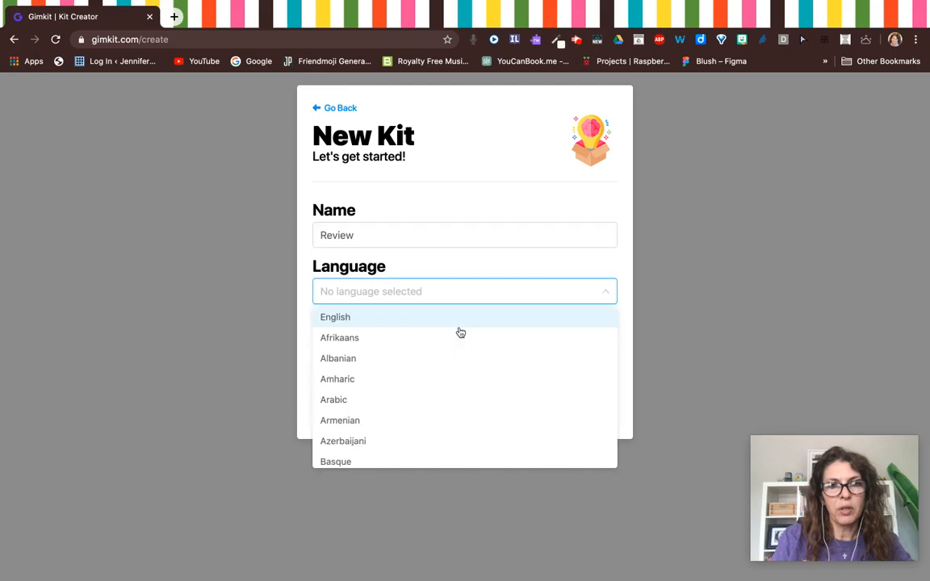
pyautogui.click(441, 317)
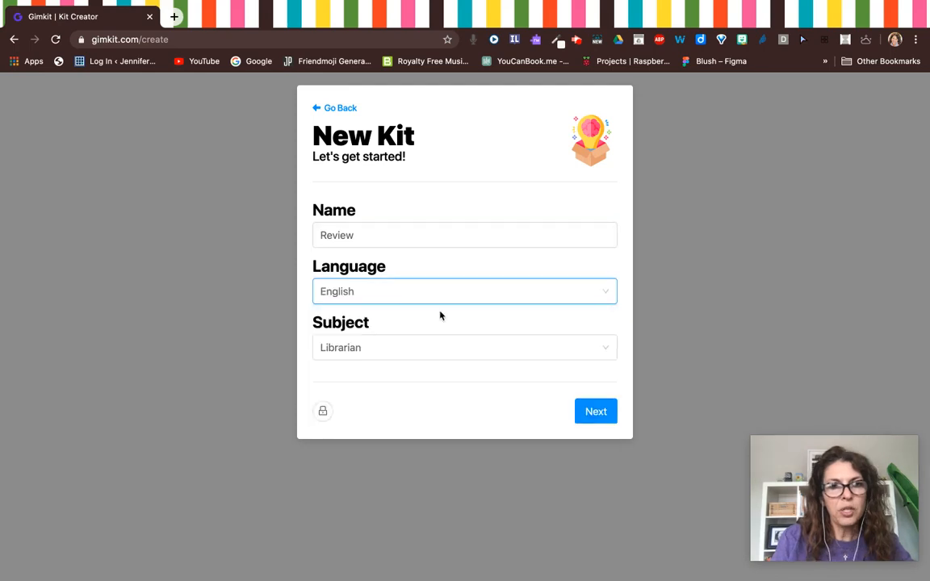
pyautogui.click(598, 416)
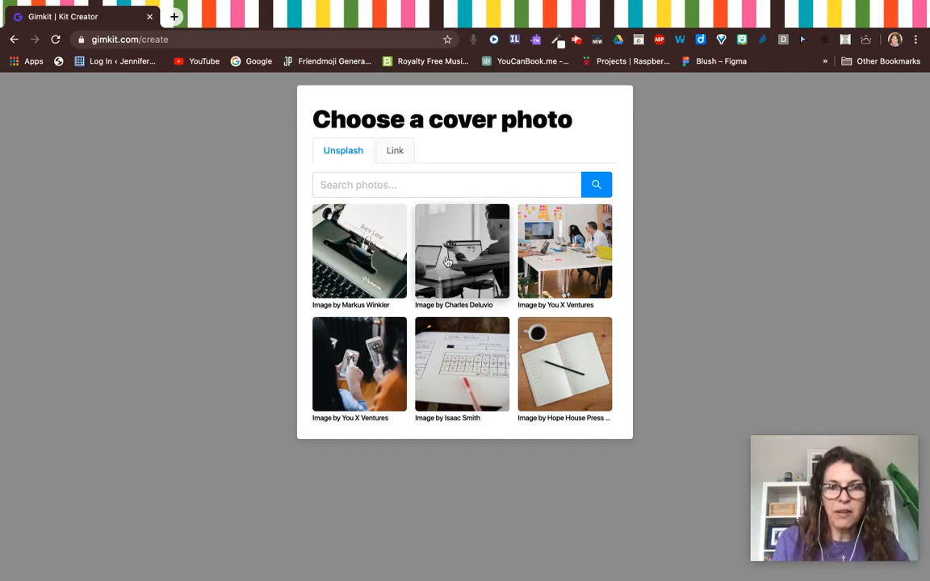
# Search the cover photos for "media" and choose the one of a hand holding a phone before a laptop.
pyautogui.click(386, 183)
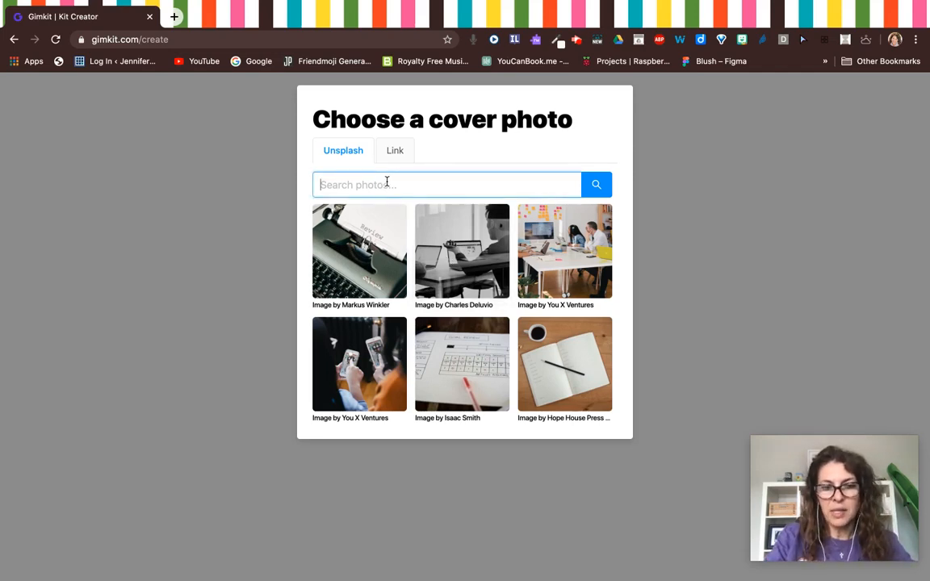
pyautogui.write('media')
pyautogui.press('Return')
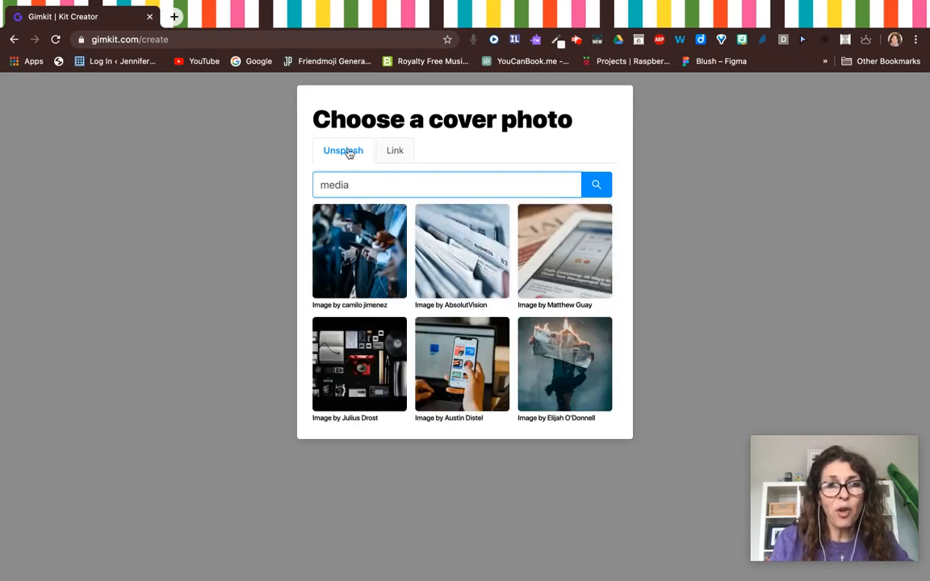
pyautogui.click(456, 345)
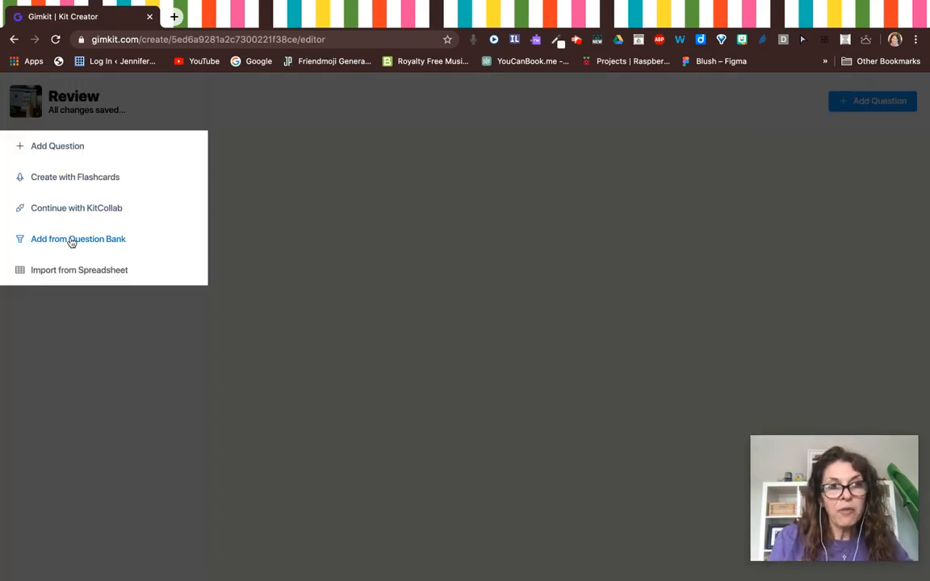
# Start a new multiple-choice question in the kit with the text "Add my first question".
pyautogui.click(44, 148)
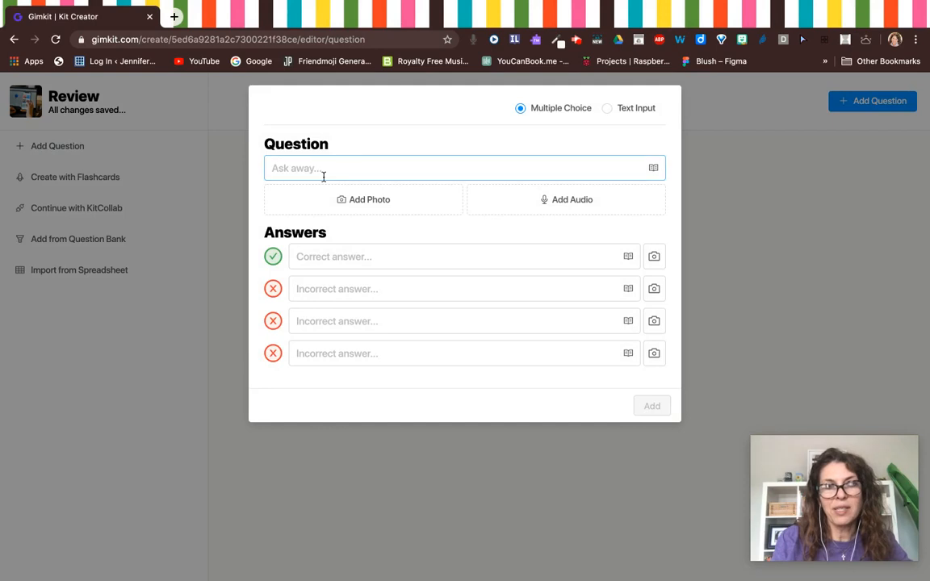
pyautogui.write('Ad')
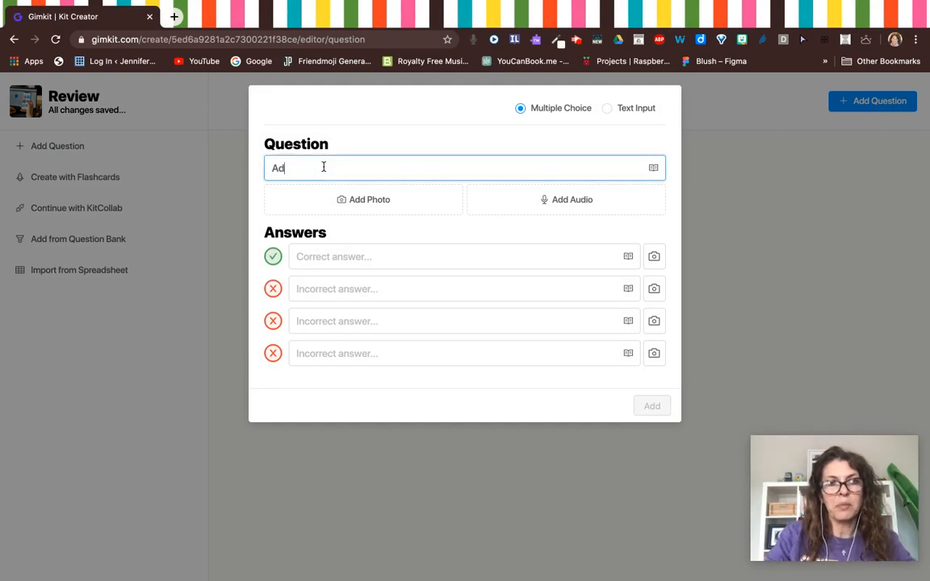
pyautogui.write('d my firs')
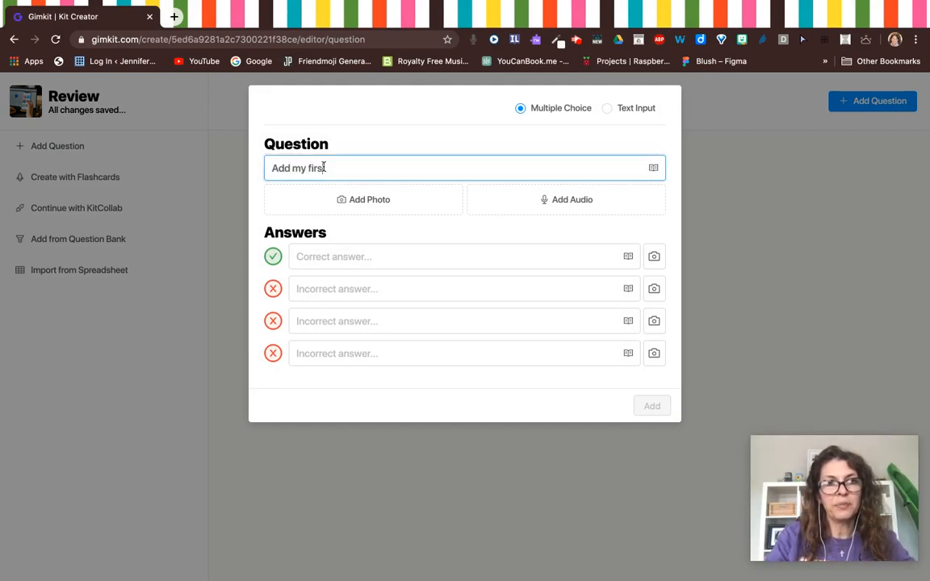
pyautogui.write('t question')
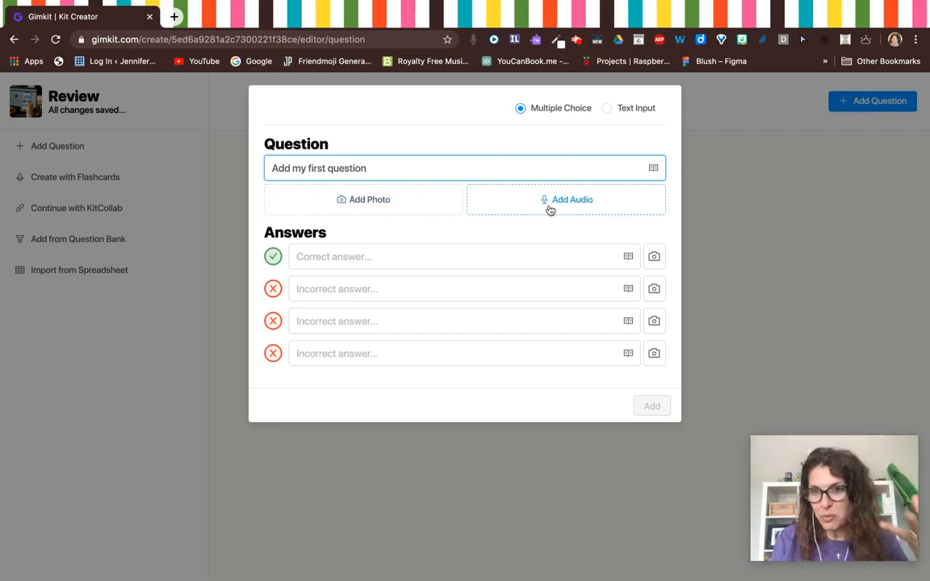
# Enter "Correct" as the question's correct answer.
pyautogui.click(391, 254)
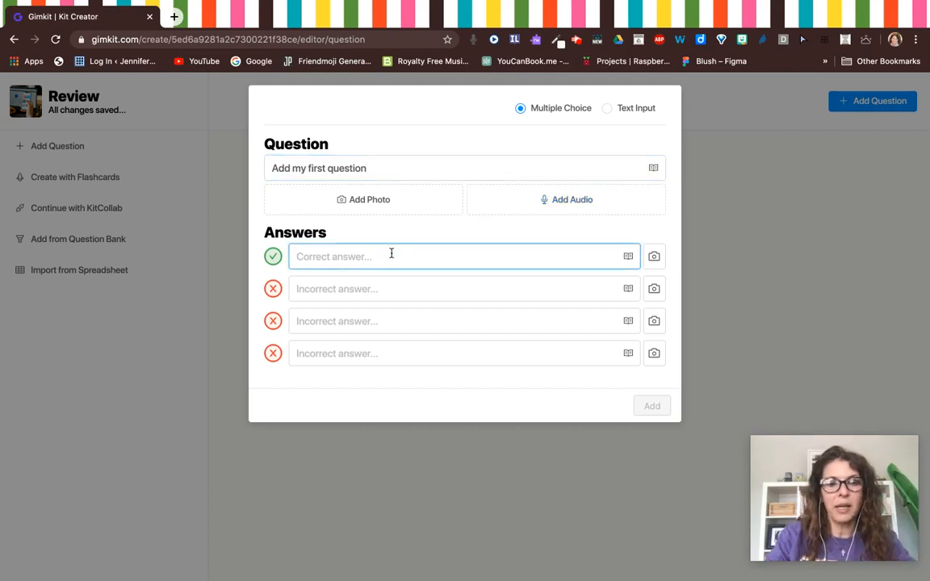
pyautogui.write('Corr')
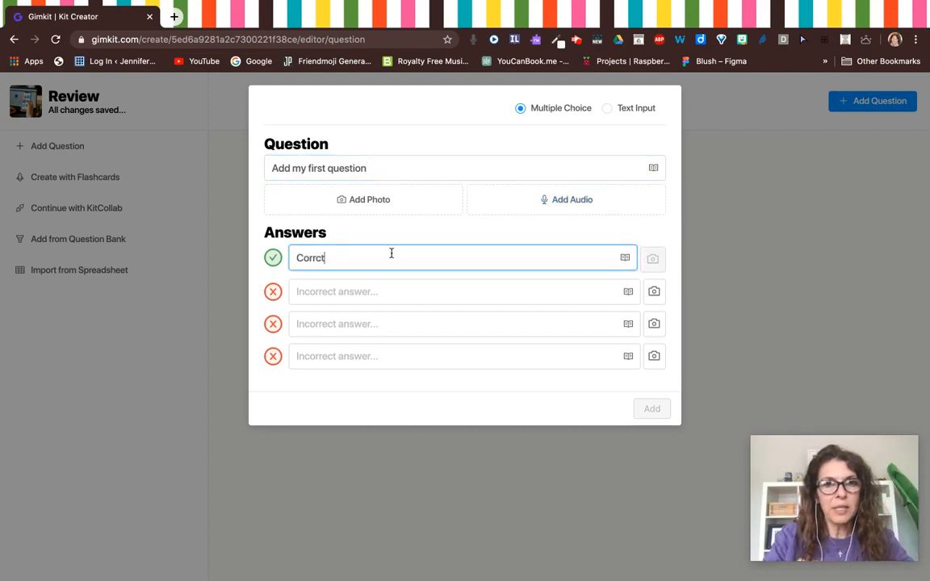
pyautogui.write('ct')
pyautogui.press('BackSpace')
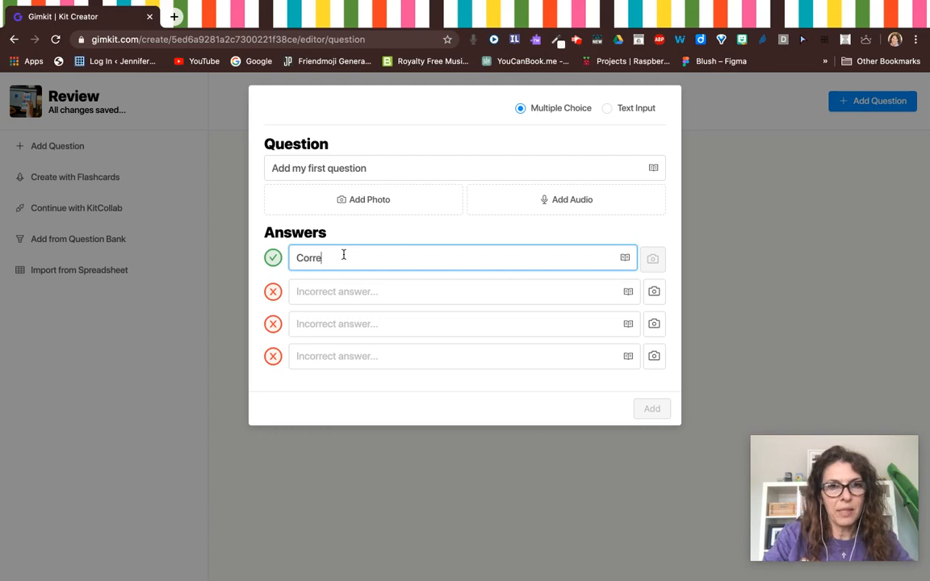
pyautogui.write('ct')
# Fill all three wrong answers with "Incorrect" and add the question to the kit.
pyautogui.click(311, 287)
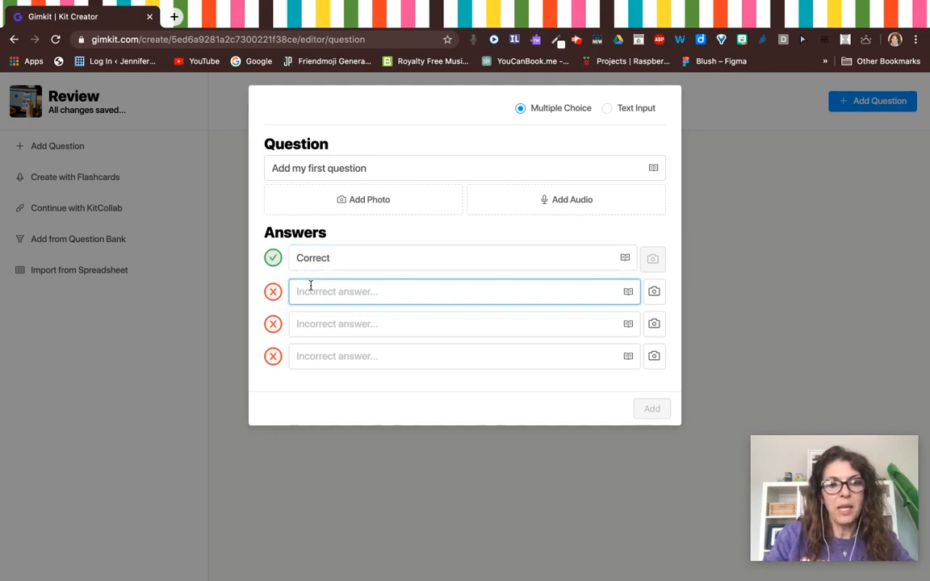
pyautogui.write('Incorrect')
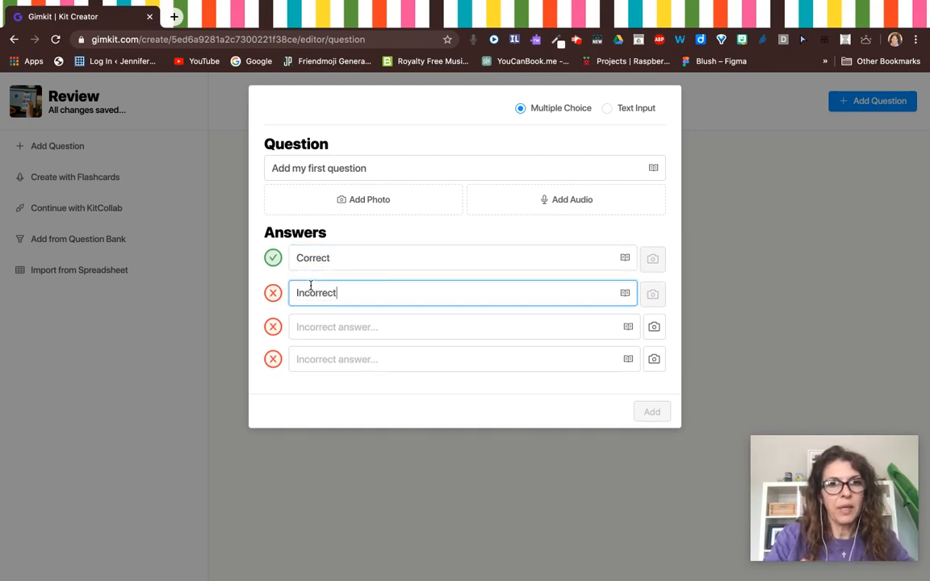
pyautogui.click(313, 328)
pyautogui.write('Inco')
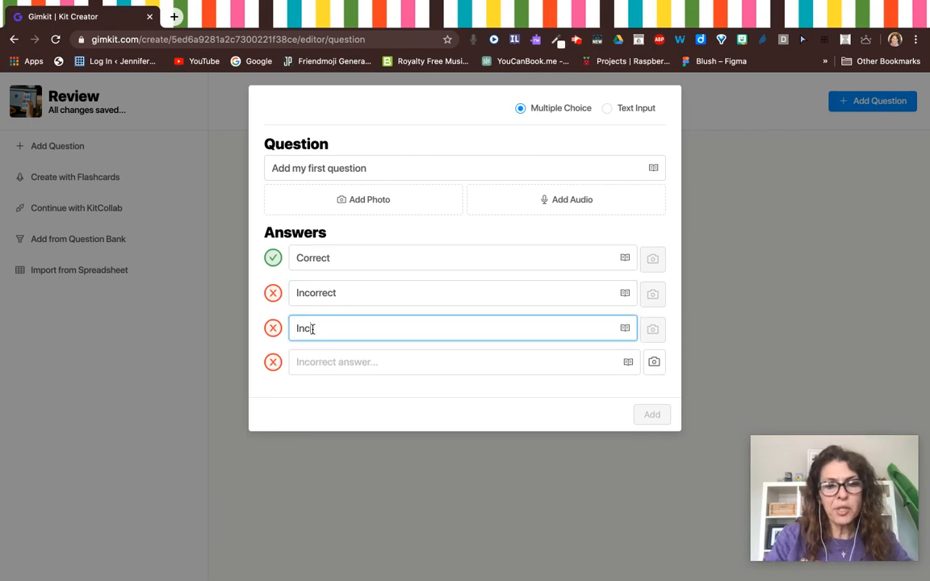
pyautogui.write('r')
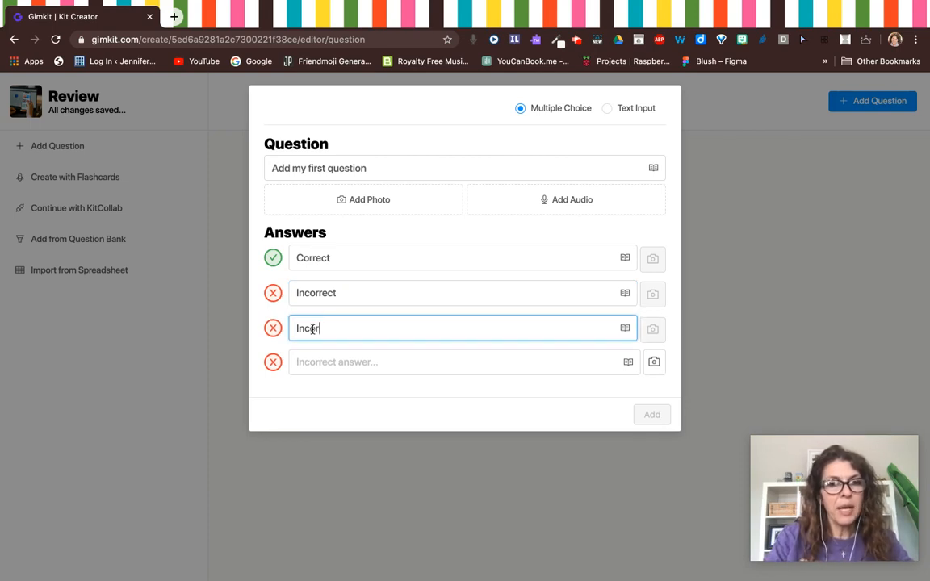
pyautogui.write('rect')
pyautogui.click(323, 364)
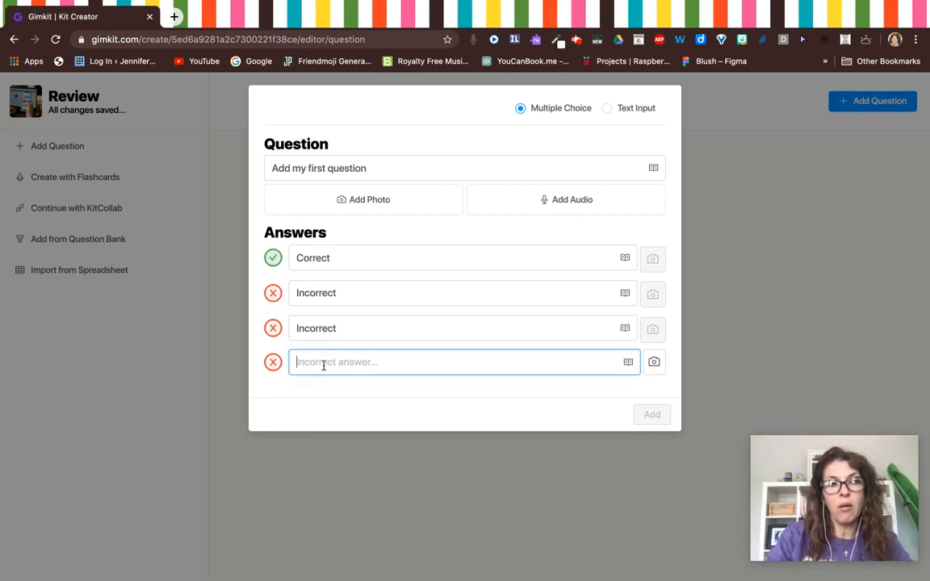
pyautogui.write('Incorrect')
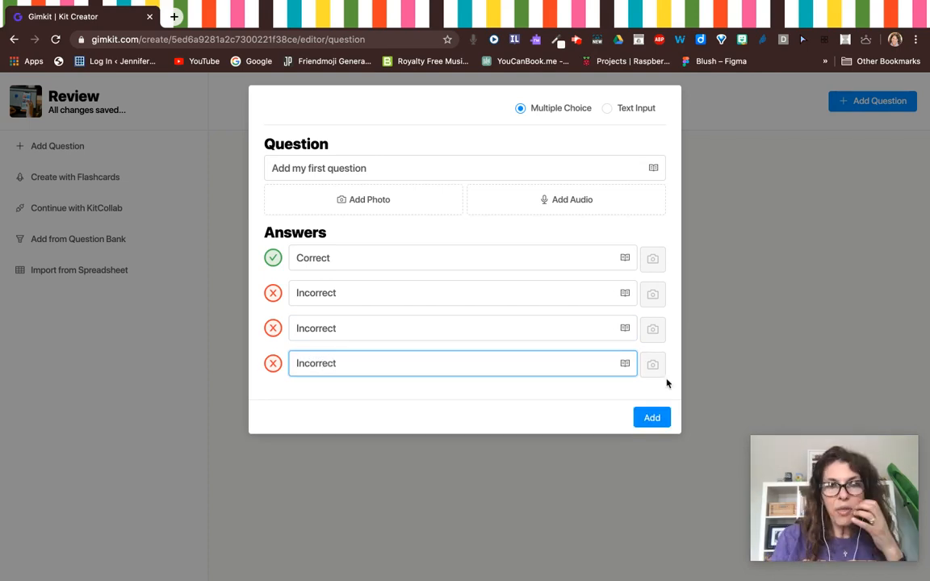
pyautogui.click(656, 426)
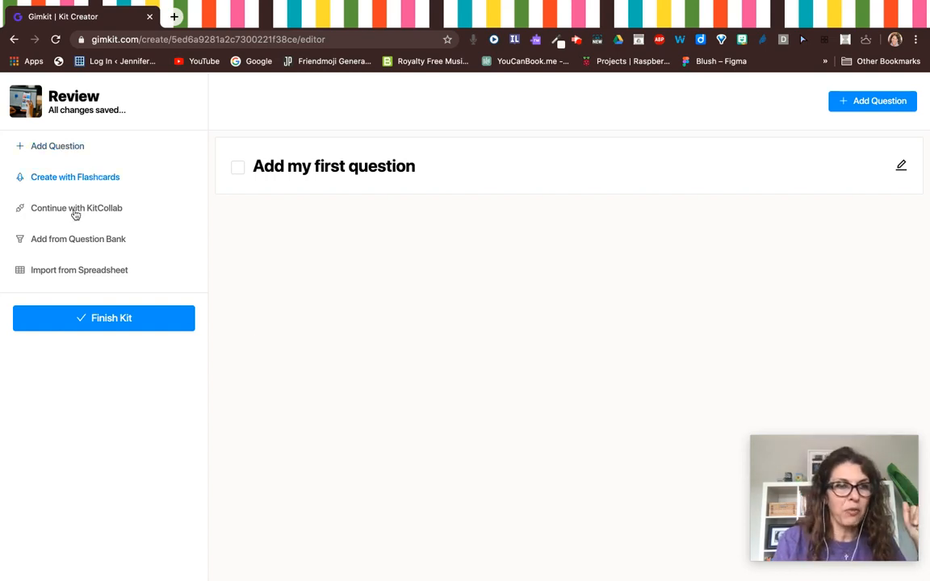
# Finish the kit and open the live game setup for the "Review" kit.
pyautogui.click(102, 320)
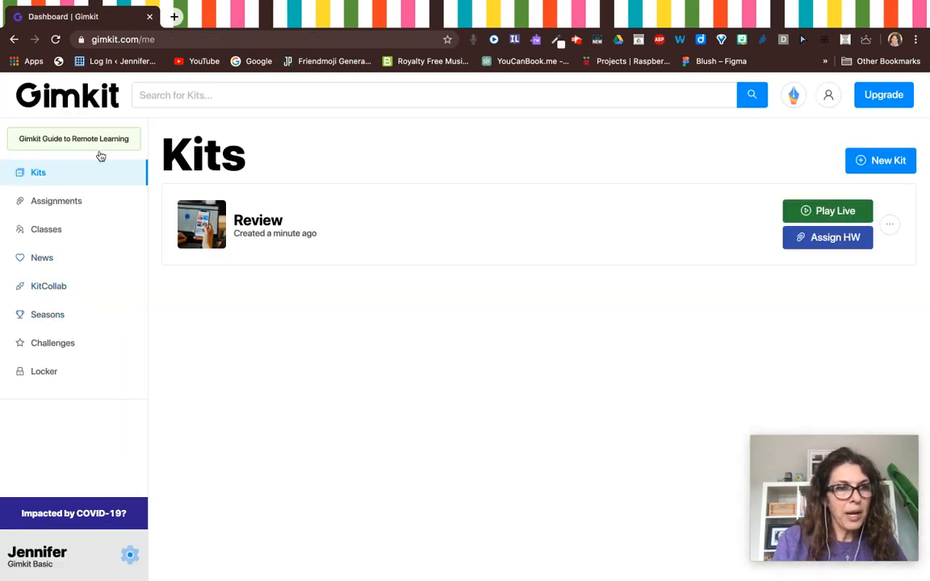
pyautogui.click(207, 95)
pyautogui.write('media')
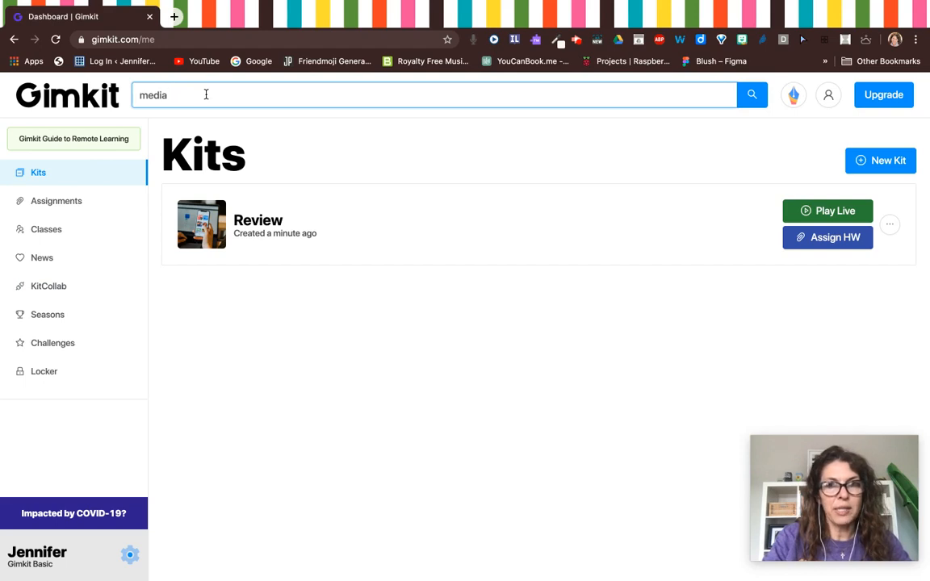
pyautogui.click(825, 210)
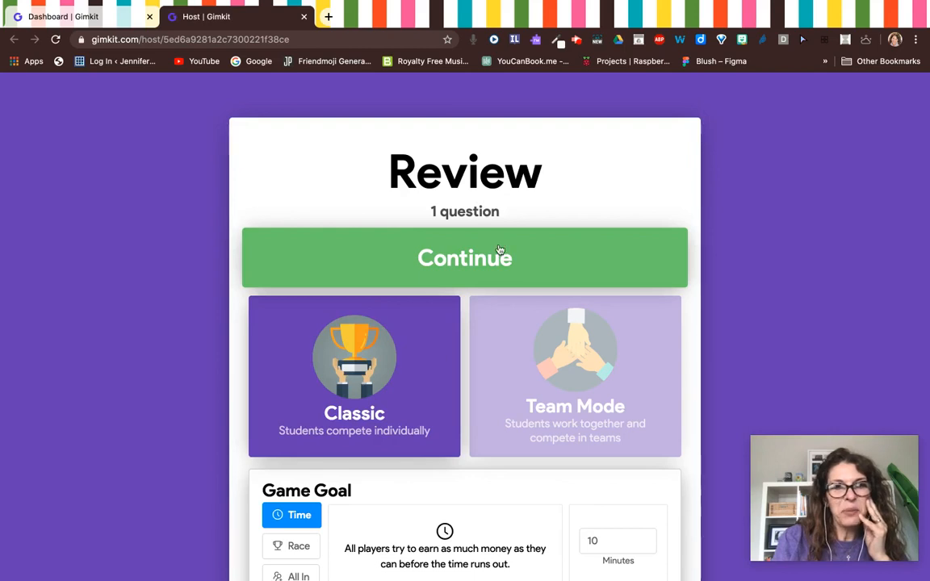
# Set the game goal to Time with a limit of 5 minutes.
pyautogui.scroll(-2, 498, 249)
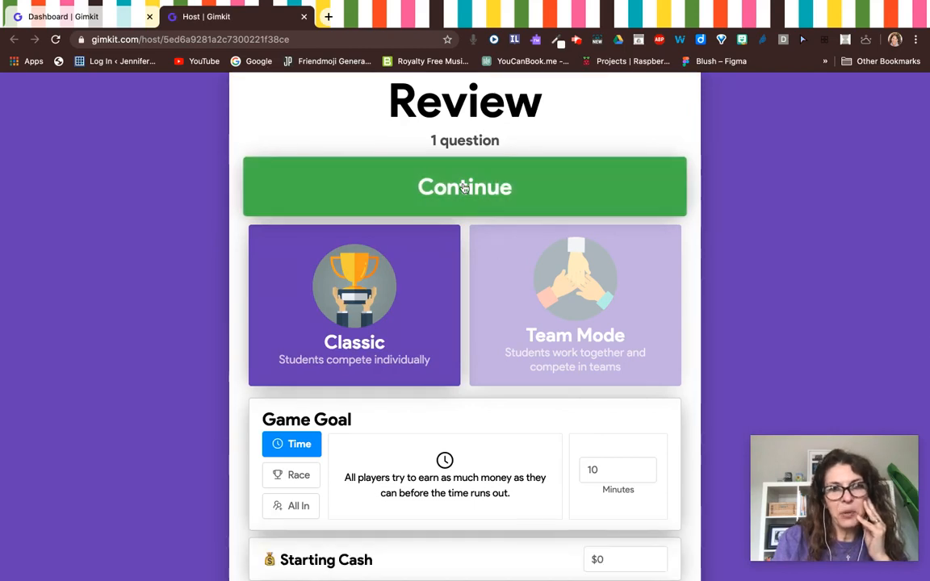
pyautogui.scroll(-1, 368, 324)
pyautogui.scroll(-4, 368, 324)
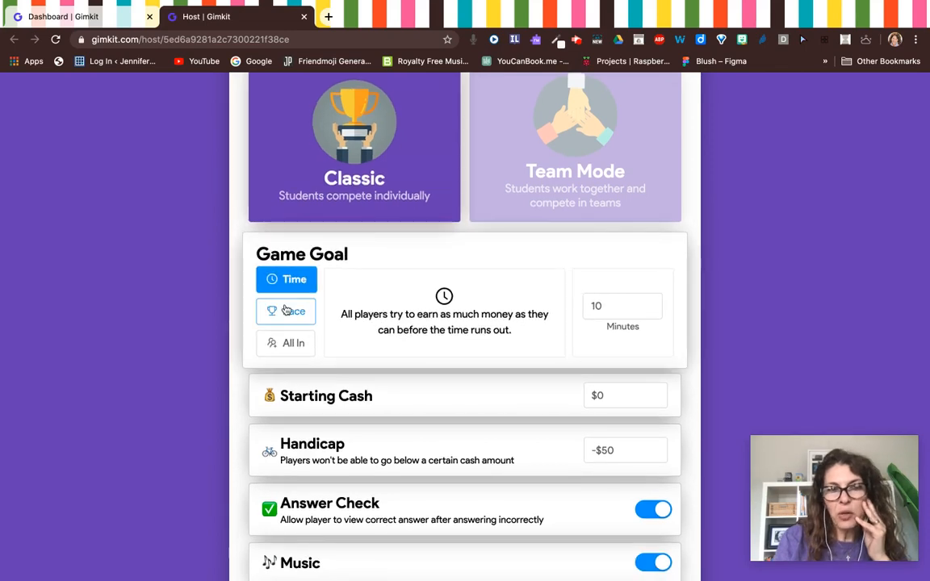
pyautogui.click(285, 309)
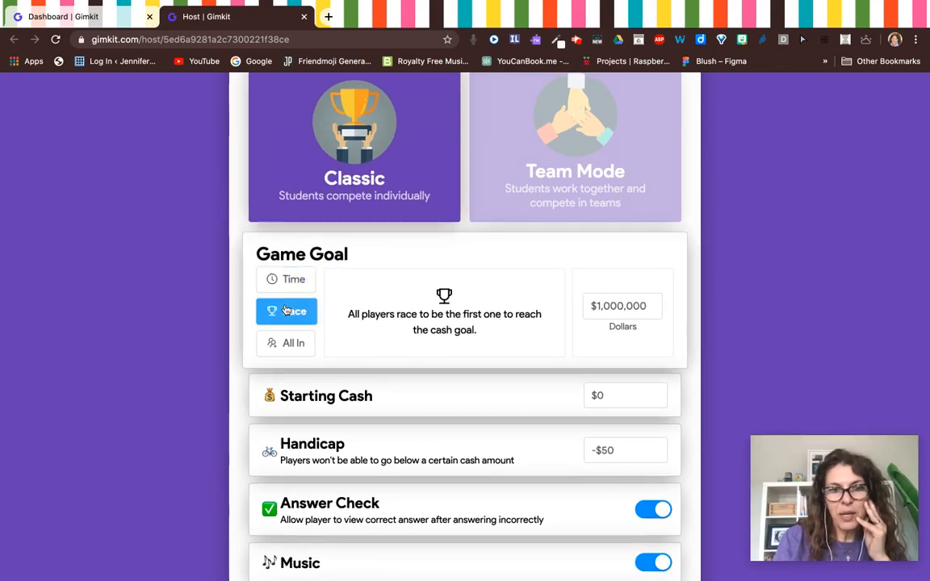
pyautogui.click(291, 280)
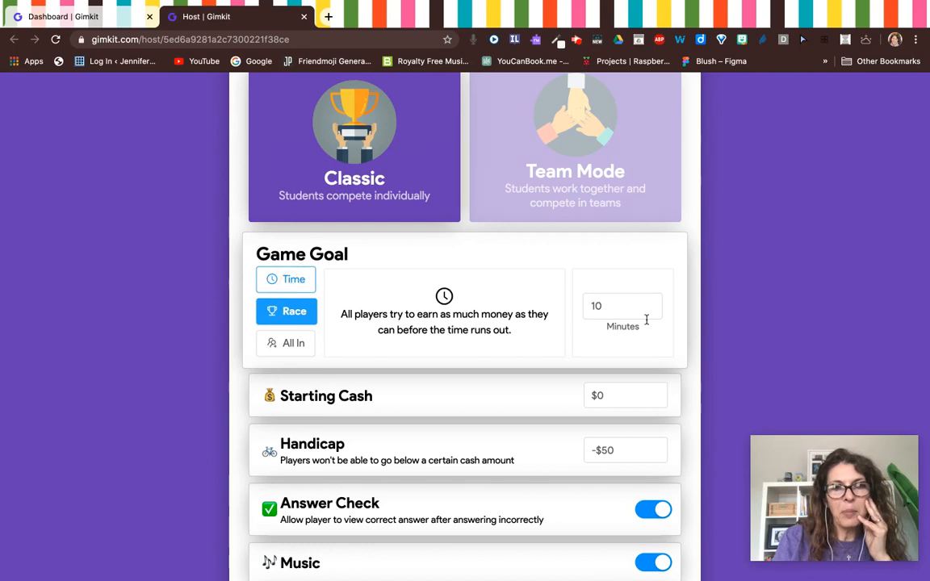
pyautogui.click(598, 305)
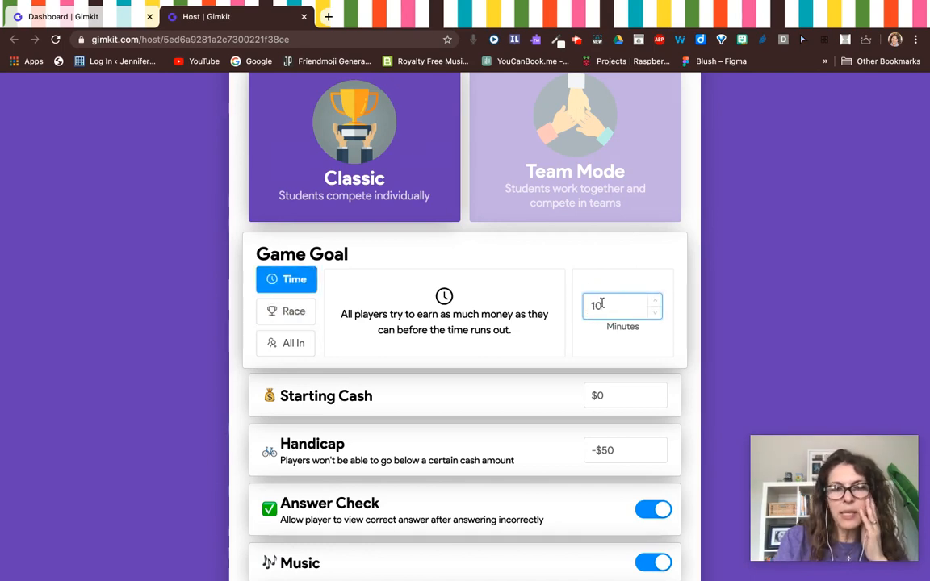
pyautogui.press('BackSpace')
pyautogui.press('BackSpace')
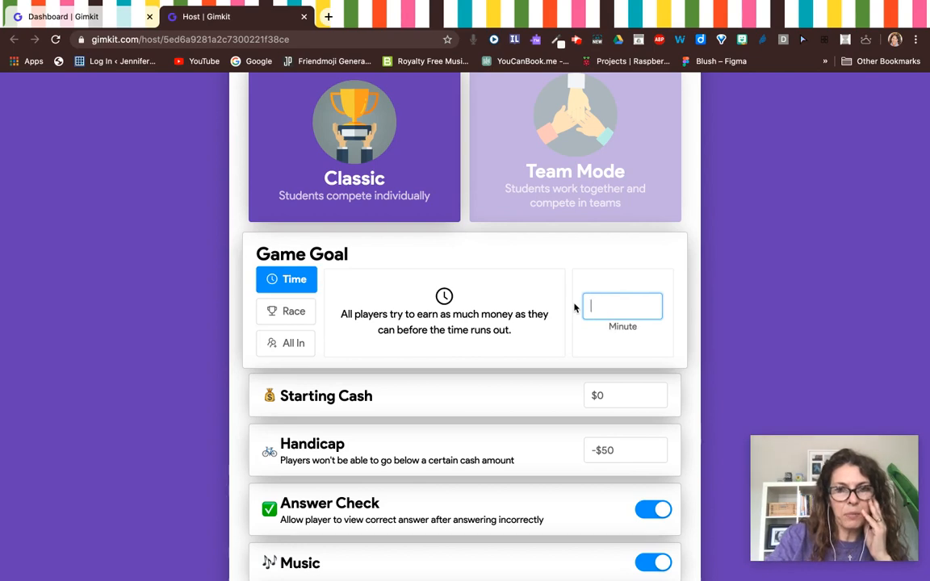
pyautogui.write('5')
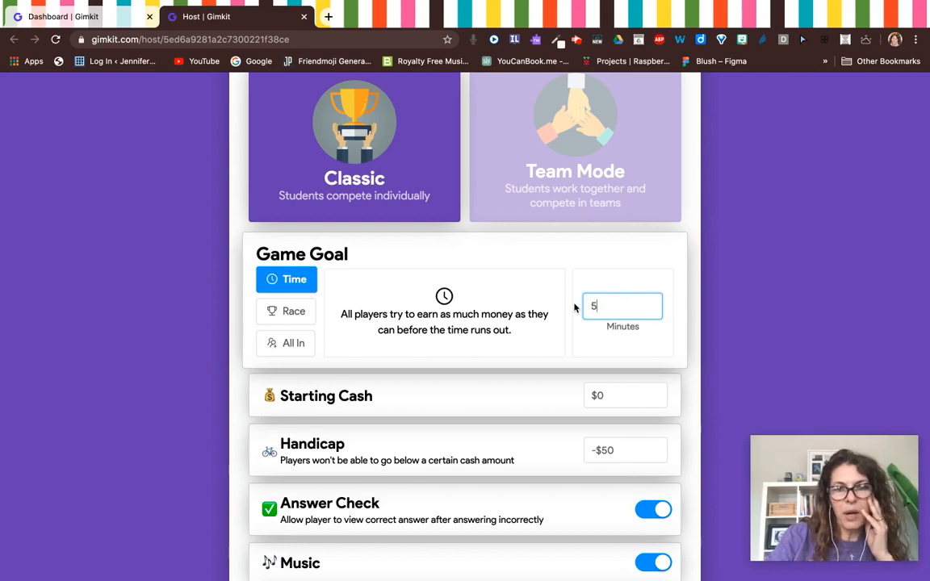
# Set the players' starting cash to $250.
pyautogui.scroll(-2, 453, 360)
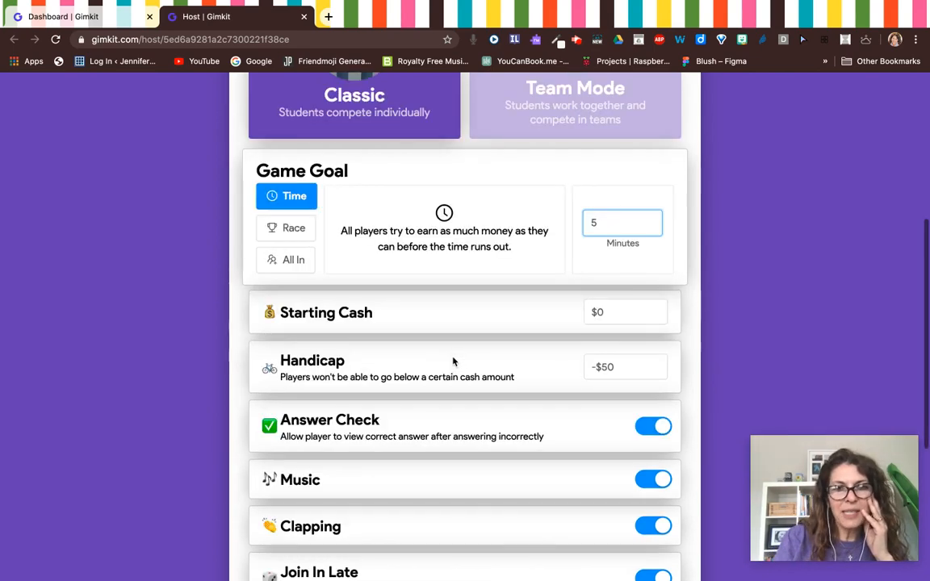
pyautogui.click(609, 309)
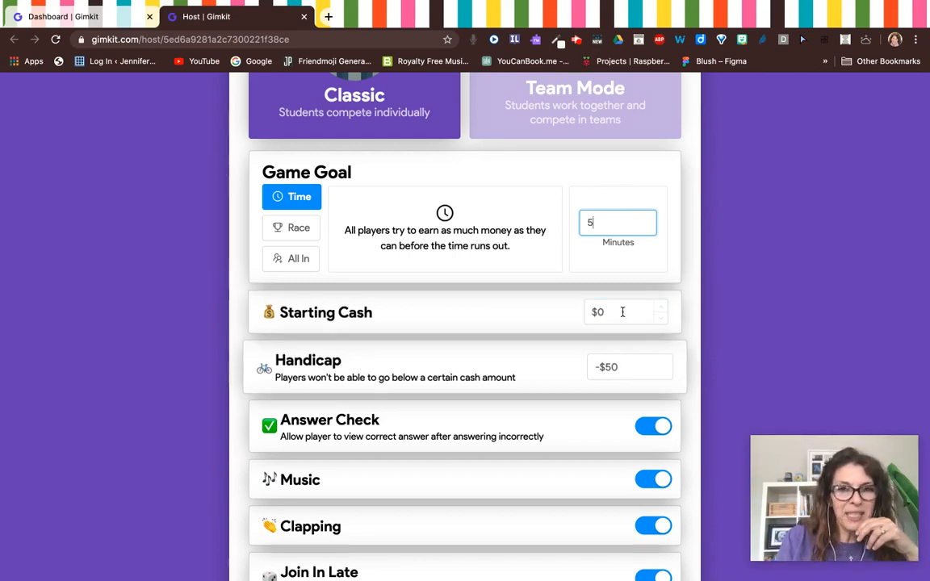
pyautogui.moveTo(621, 311); pyautogui.dragTo(590, 309)
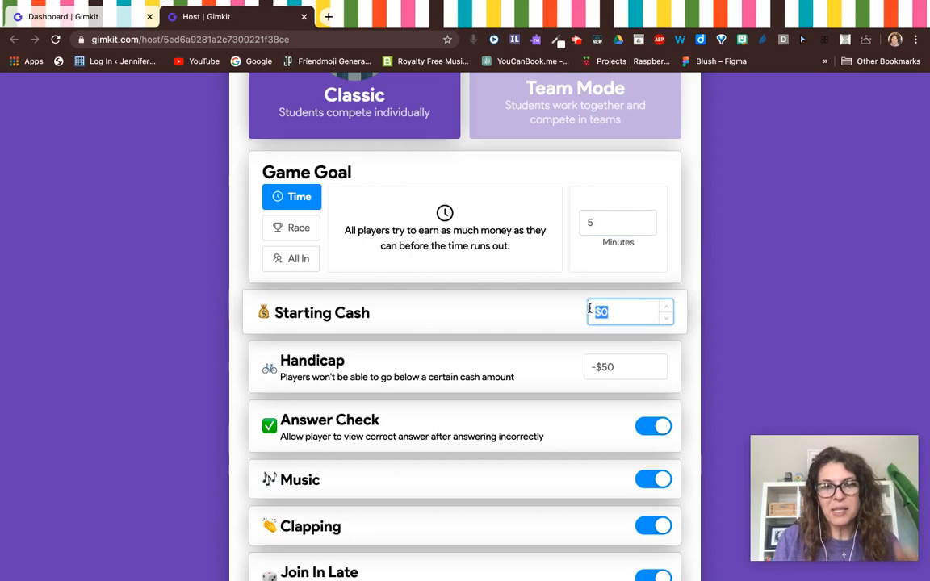
pyautogui.write('250')
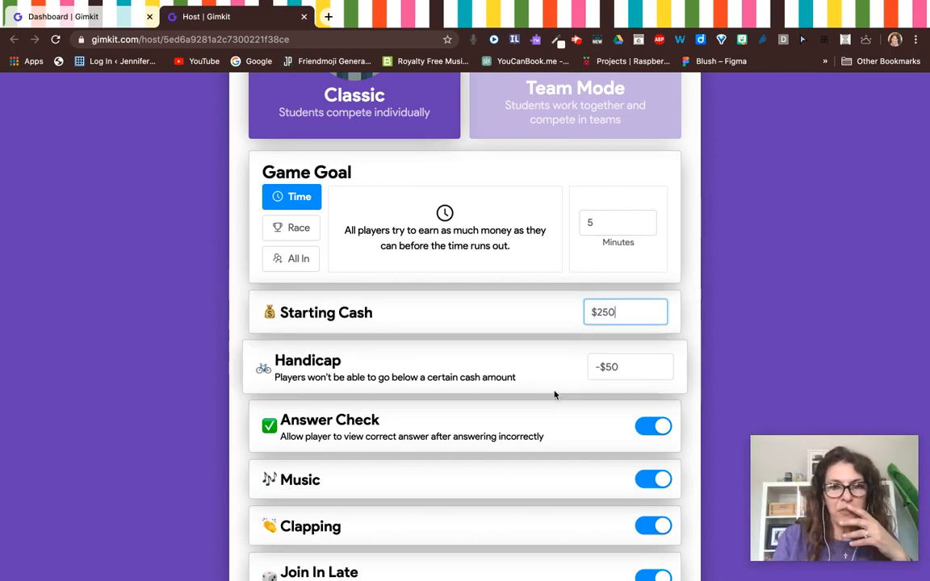
# Turn off Clapping for the game and look over the remaining join and shop options.
pyautogui.scroll(-3, 554, 391)
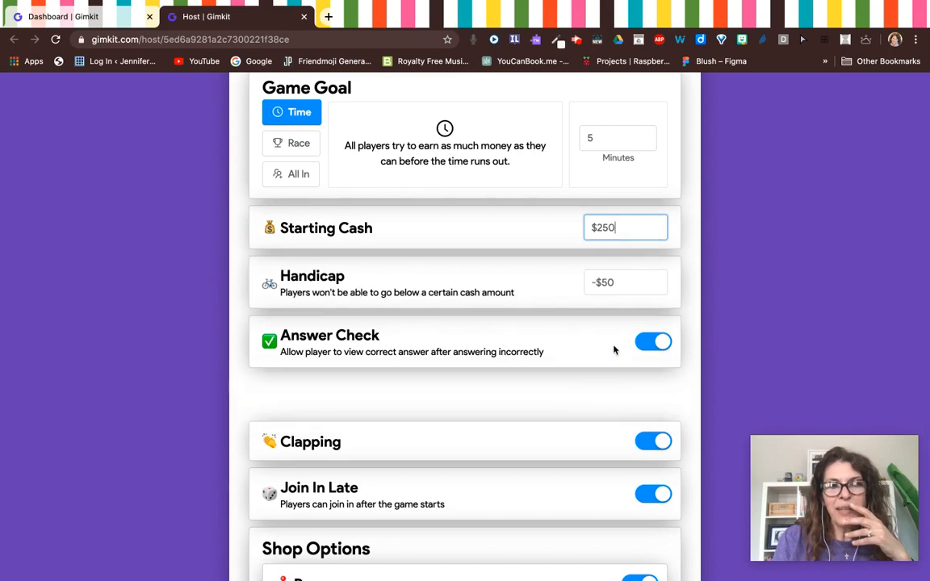
pyautogui.scroll(-3, 568, 394)
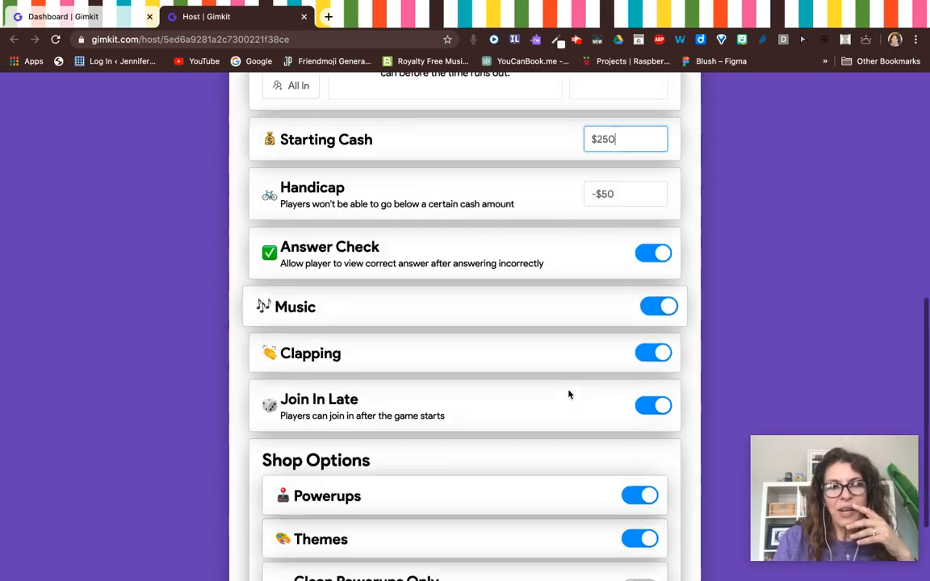
pyautogui.click(657, 351)
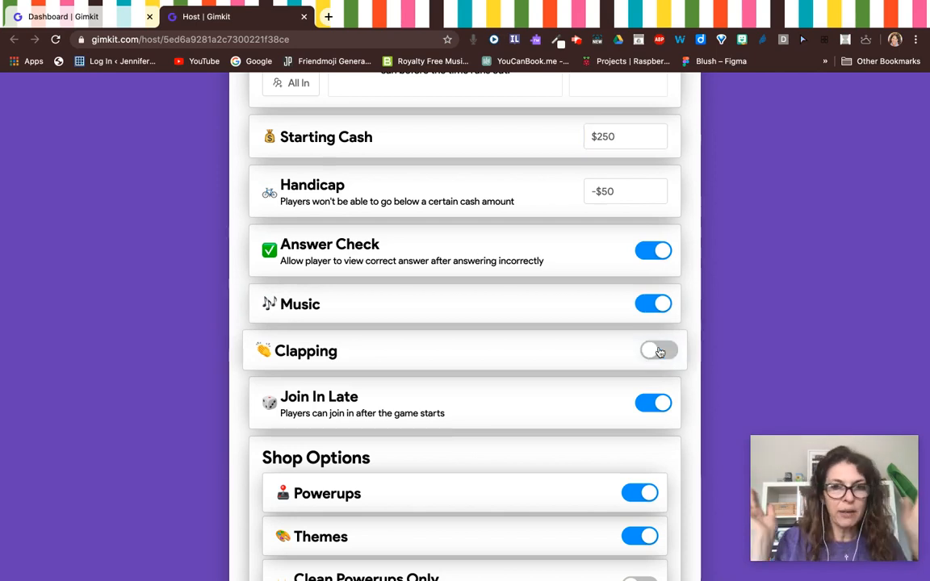
pyautogui.scroll(-2, 660, 352)
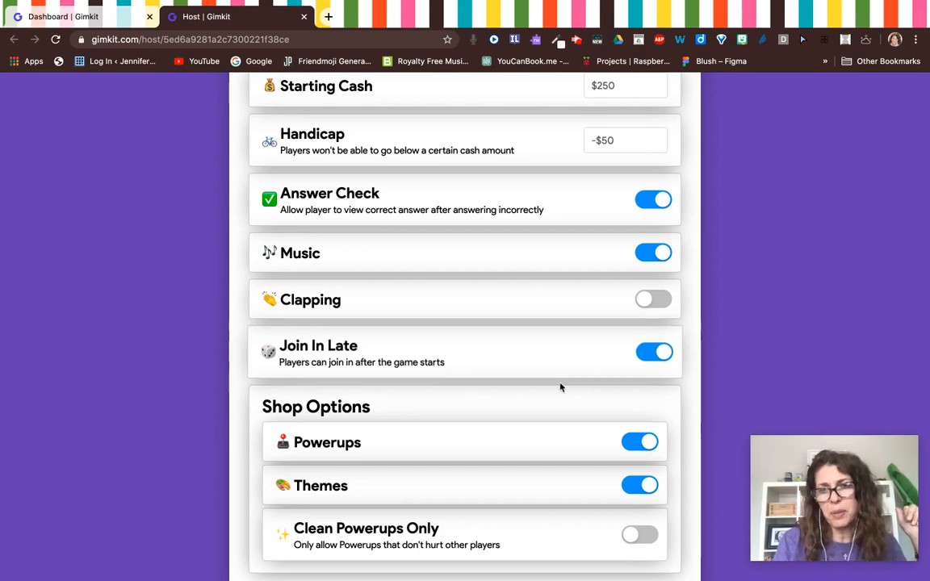
pyautogui.scroll(-2, 560, 386)
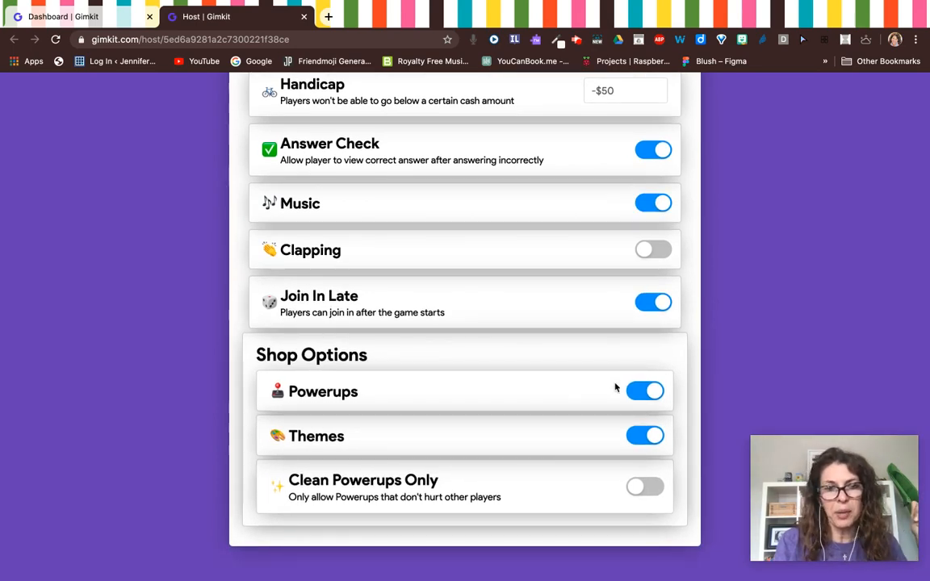
pyautogui.scroll(-1, 582, 412)
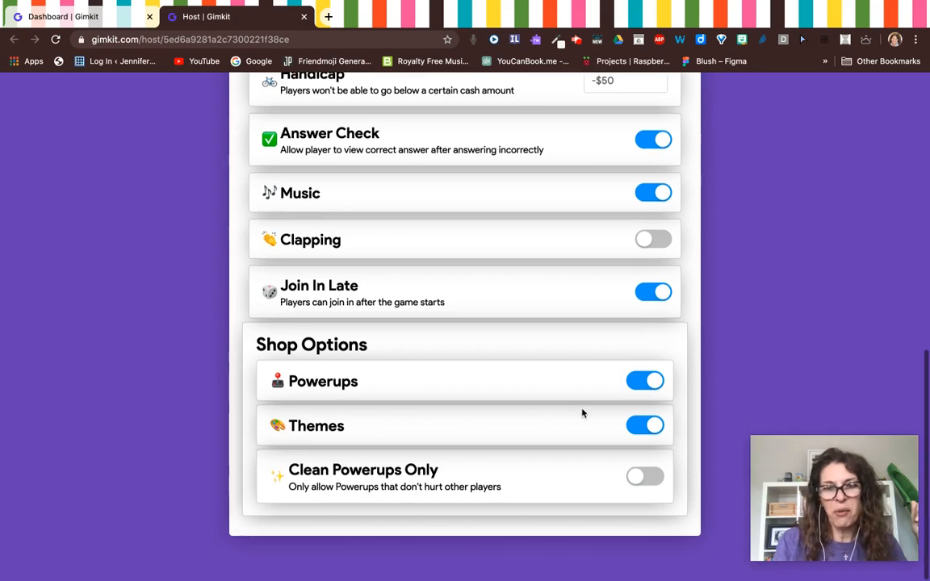
pyautogui.scroll(15, 582, 412)
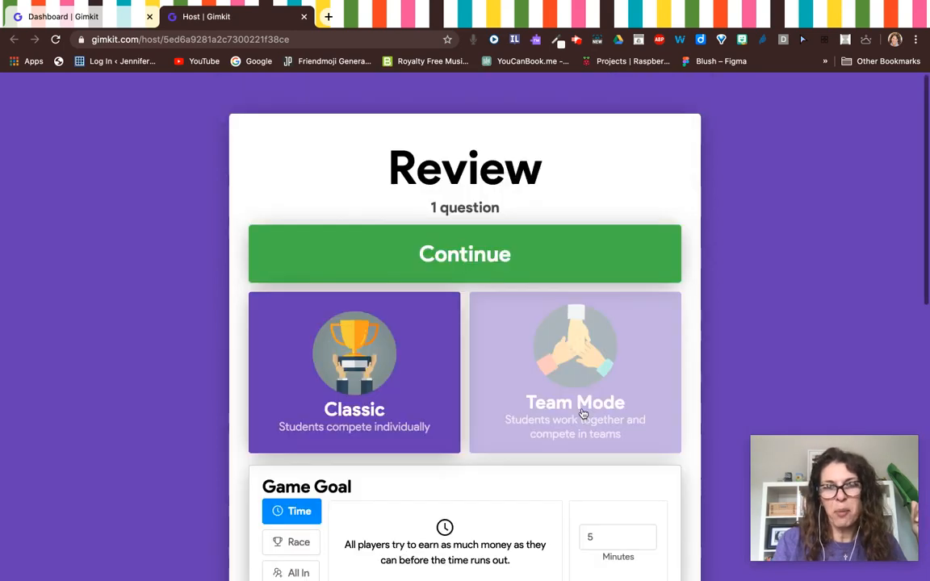
# Continue from the Classic game options to the live game's lobby with its join code.
pyautogui.click(454, 258)
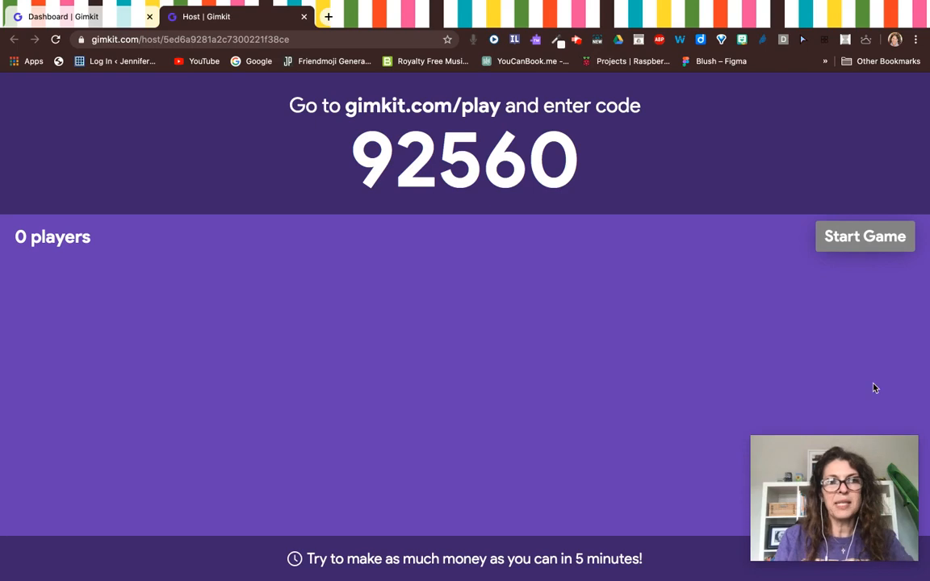
pyautogui.moveTo(337, 577)
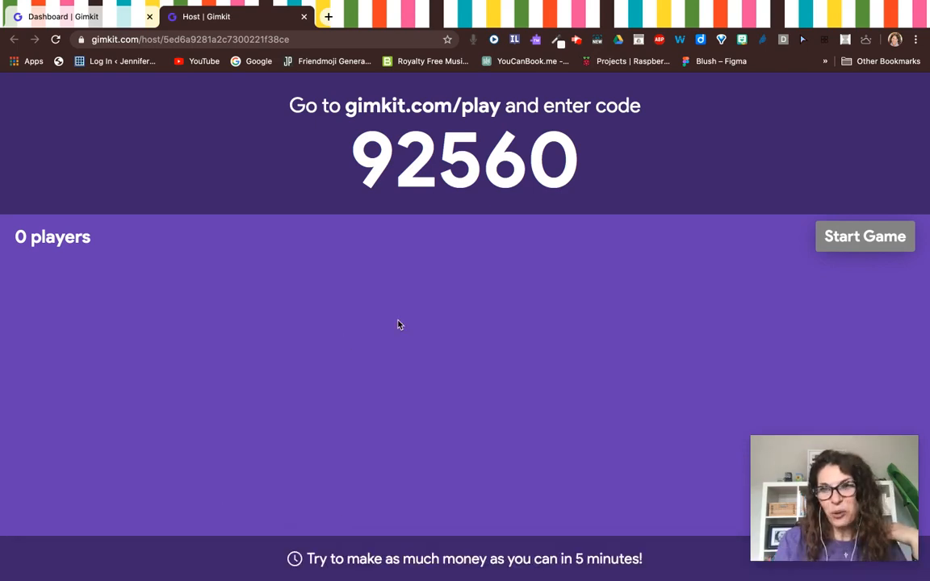
# Return to the kits dashboard and start a new homework assignment from the "Review" kit.
pyautogui.moveTo(620, 5)
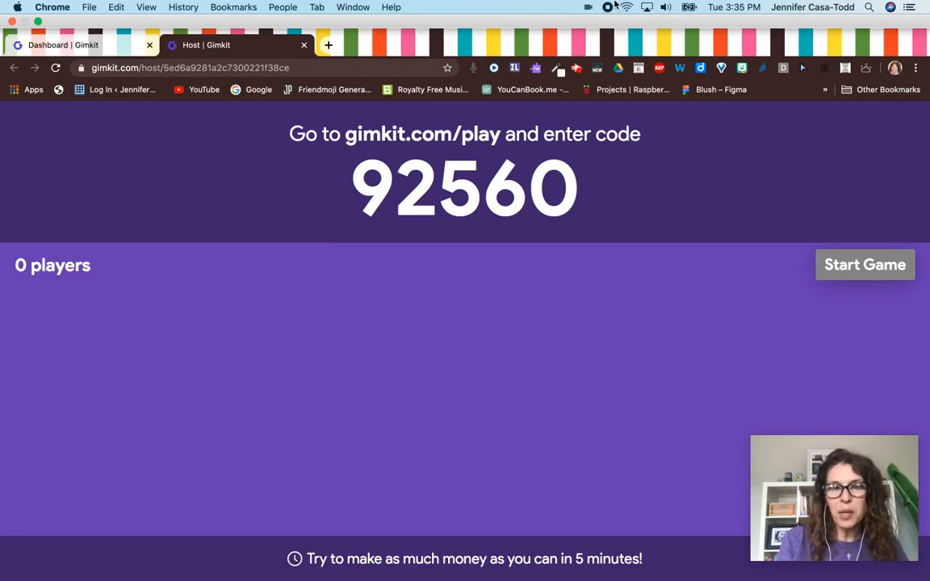
pyautogui.click(81, 47)
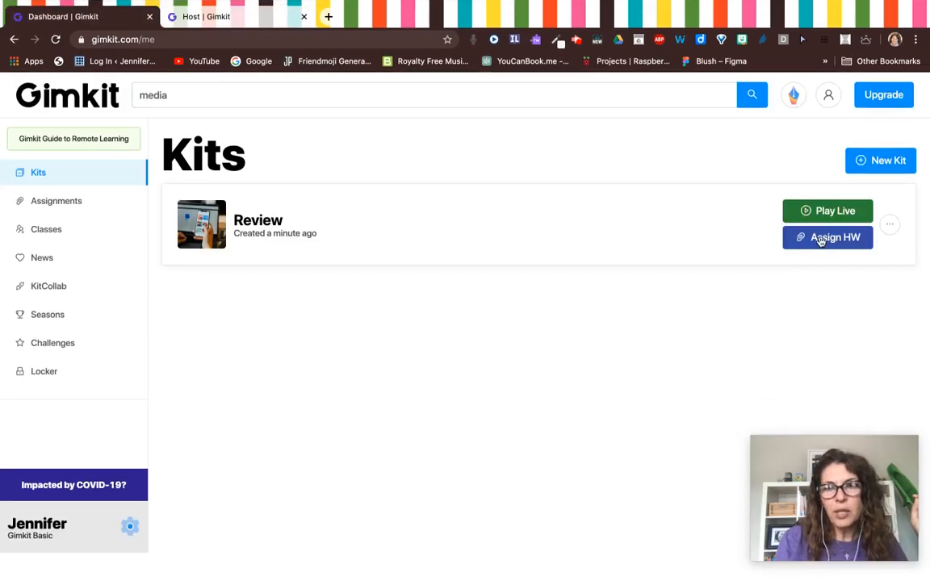
pyautogui.click(820, 239)
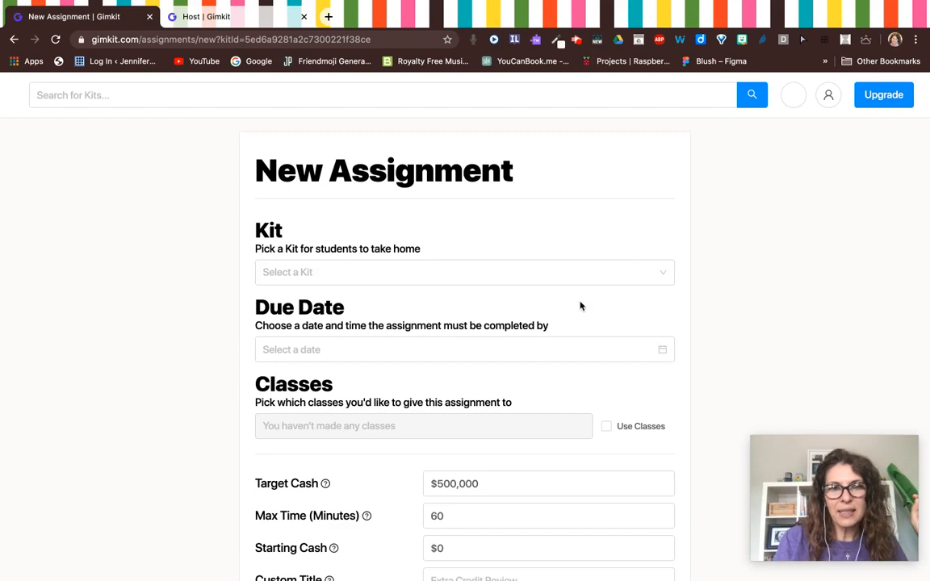
# Set the new assignment's target cash to $25,000.
pyautogui.scroll(-3, 662, 349)
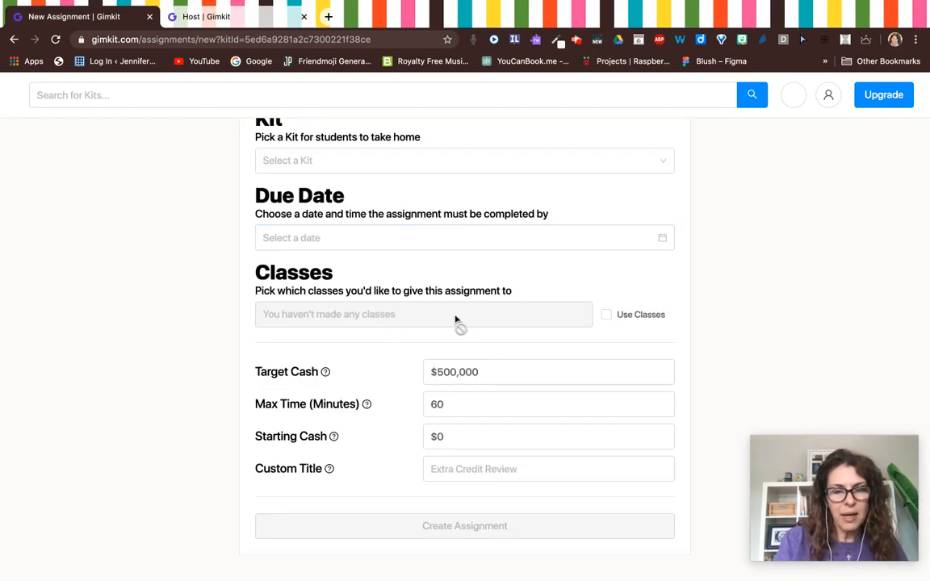
pyautogui.click(478, 371)
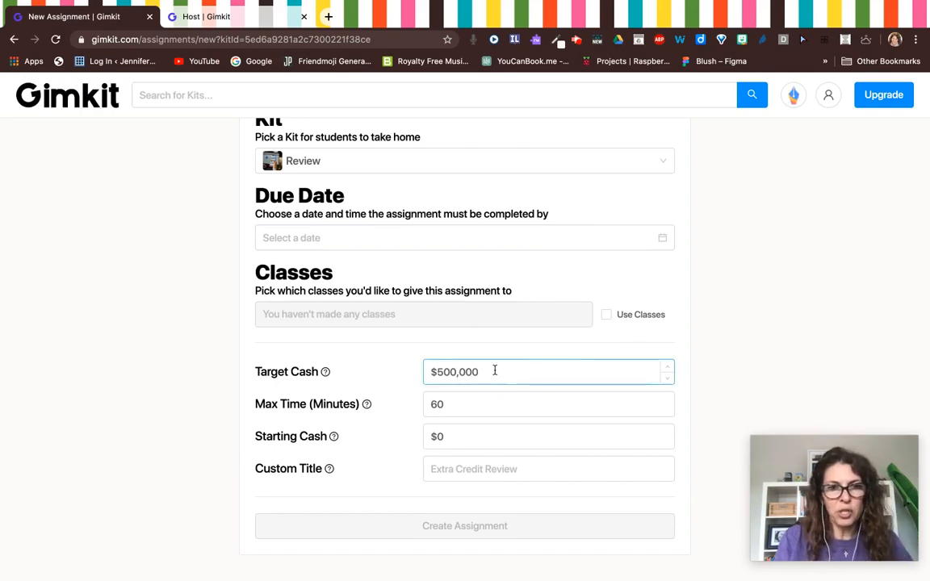
pyautogui.moveTo(488, 370); pyautogui.dragTo(396, 370)
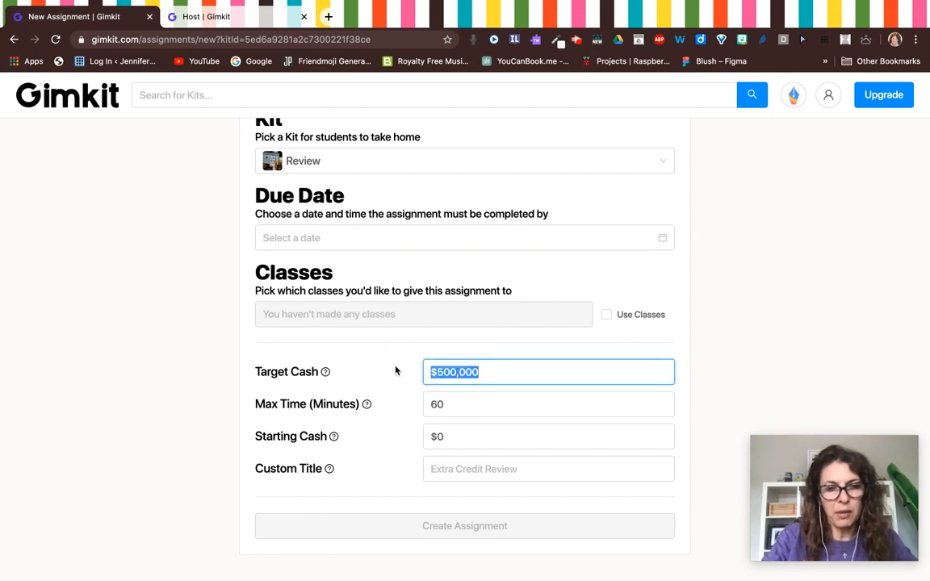
pyautogui.write('25000')
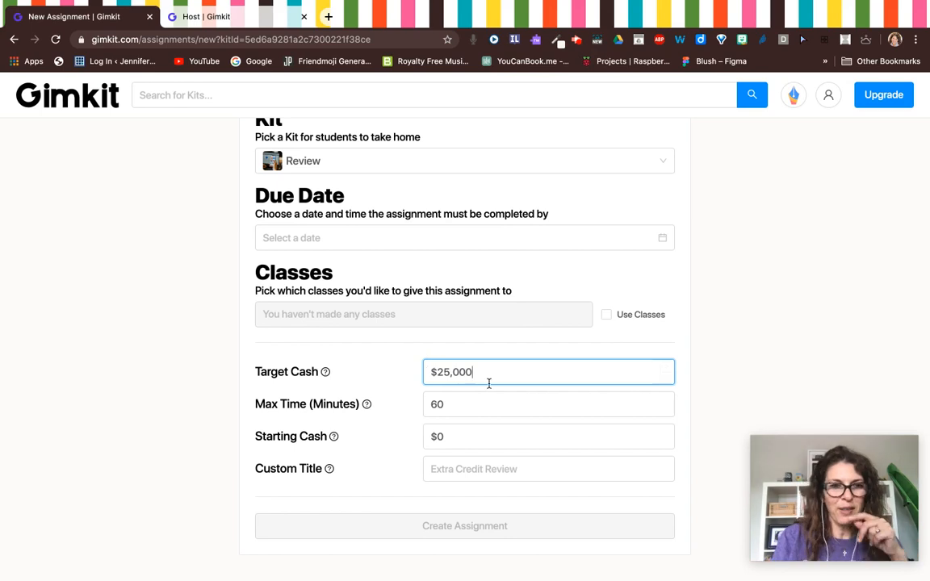
# Set the assignment's maximum time to 15 minutes.
pyautogui.click(449, 402)
pyautogui.press('BackSpace')
pyautogui.press('BackSpace')
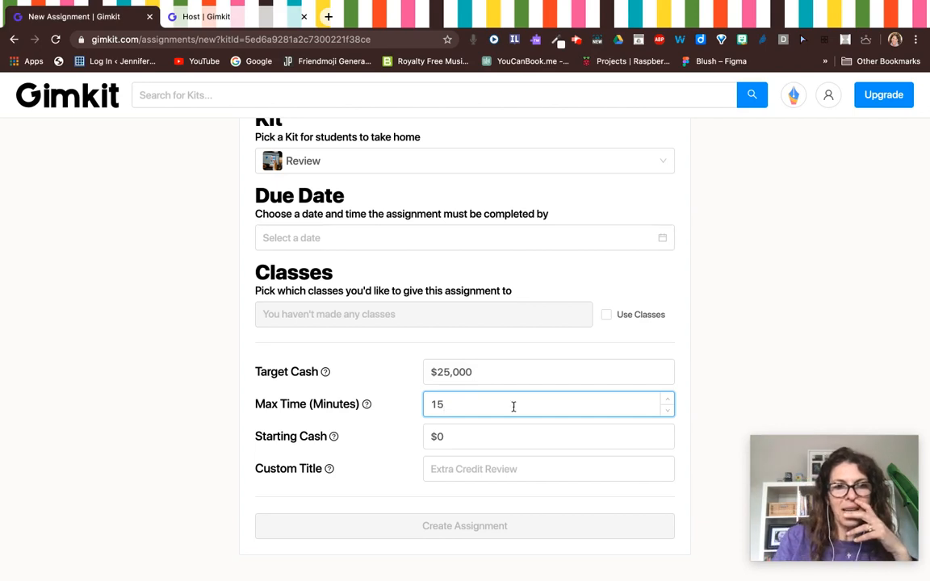
pyautogui.scroll(1, 509, 408)
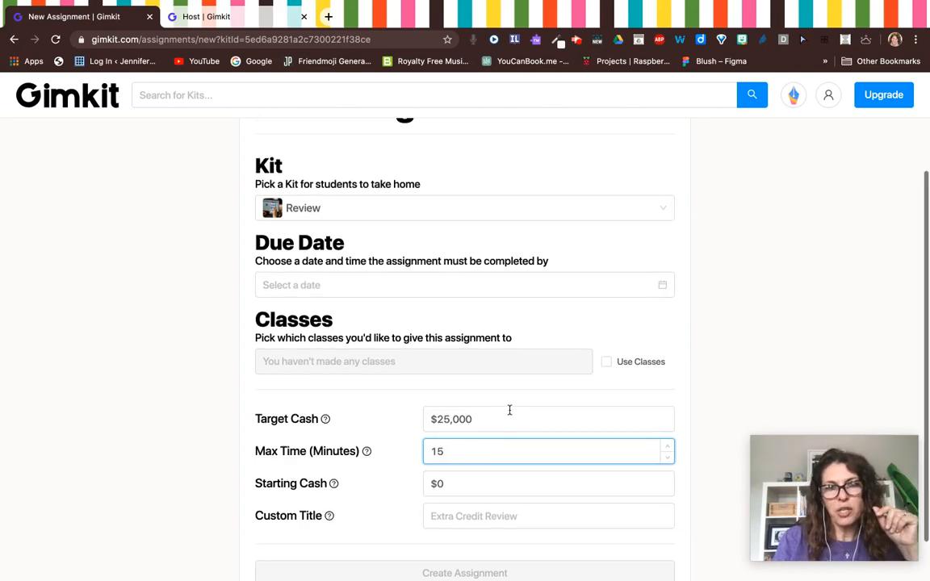
pyautogui.scroll(-1, 508, 412)
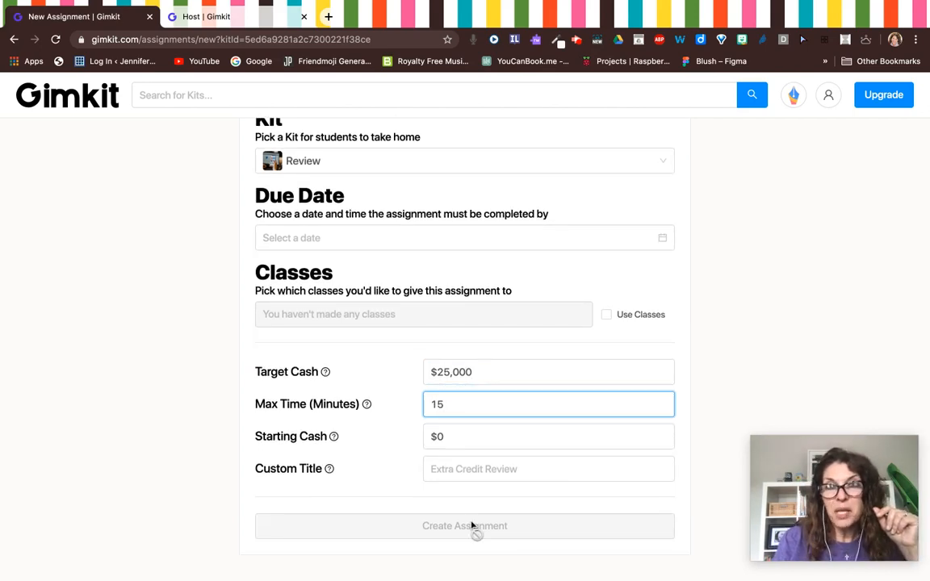